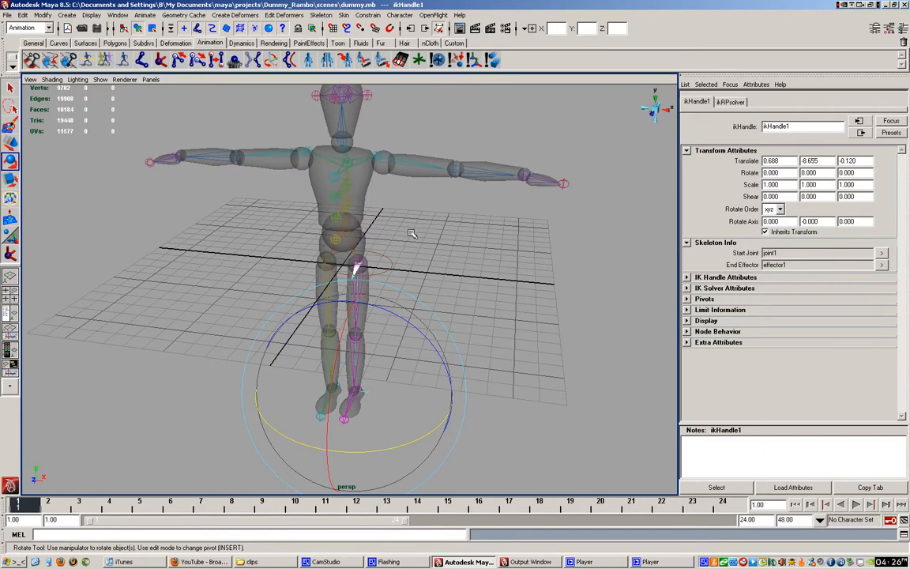
# Undo the IK handle on the dummy's leg and the preceding joint selections
pyautogui.scroll(5, 414, 234)
pyautogui.keyDown('alt'); pyautogui.moveTo(422, 316); pyautogui.dragTo(318, 304); pyautogui.keyUp('alt')
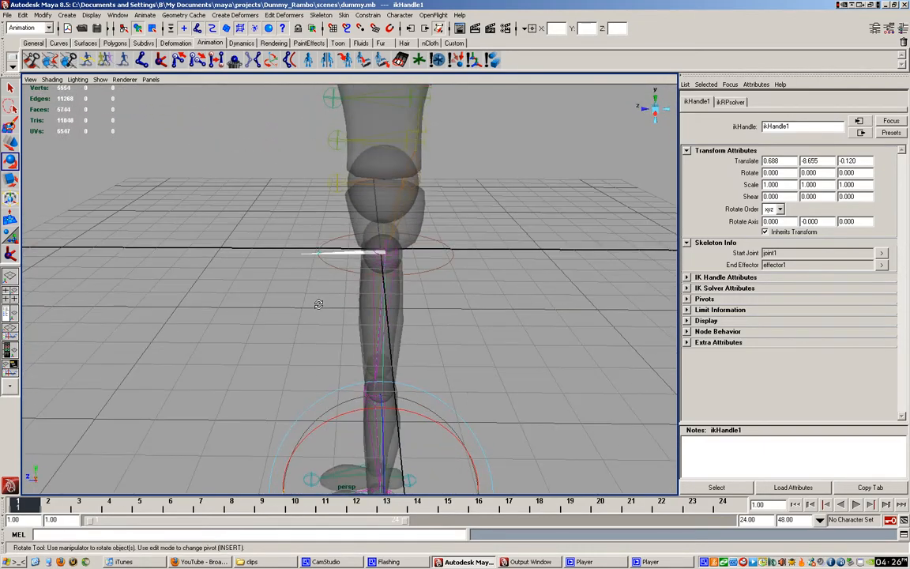
pyautogui.hotkey('ctrl', 'z')
pyautogui.hotkey('ctrl', 'z')
pyautogui.hotkey('ctrl', 'z')
pyautogui.hotkey('ctrl', 'z')
pyautogui.hotkey('ctrl', 'z')
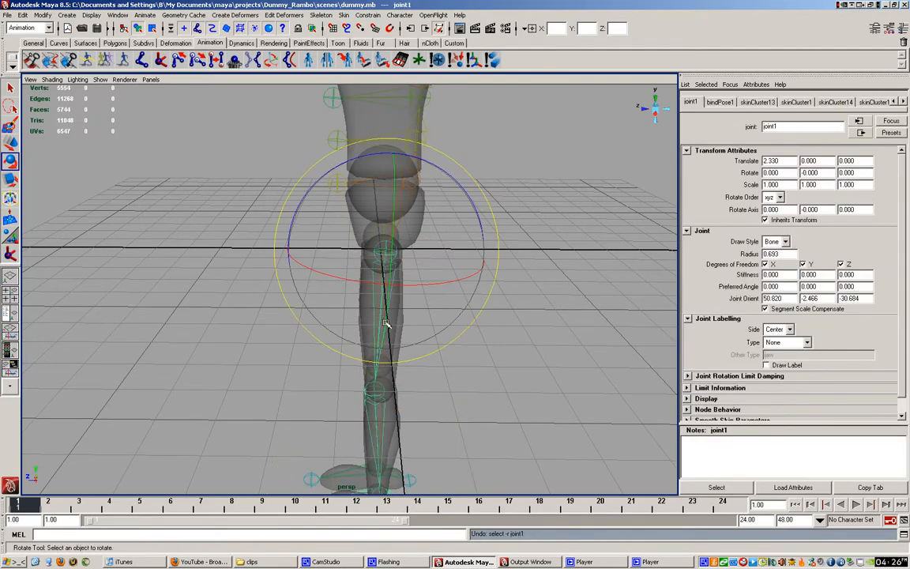
pyautogui.hotkey('ctrl', 'z')
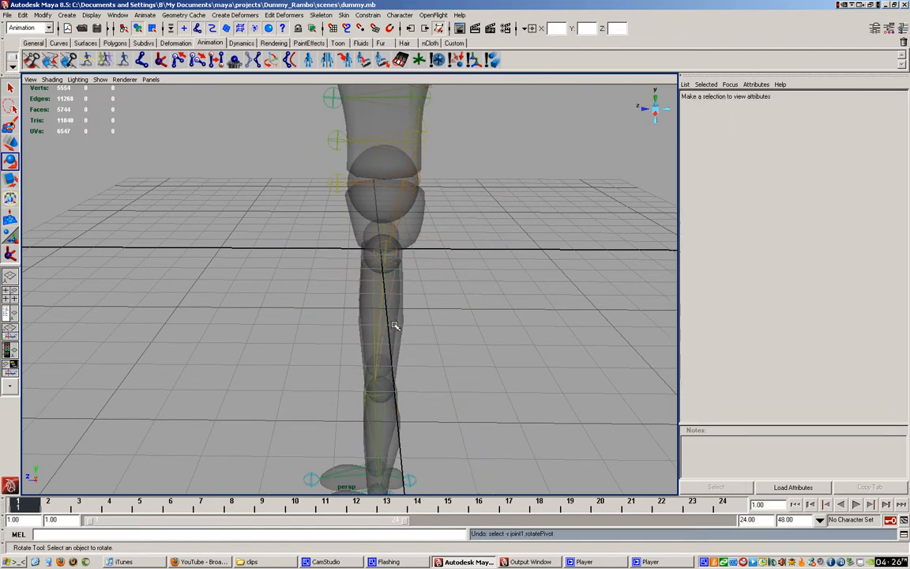
# Create an IK handle on the near leg from the hip joint (joint1) to the ankle joint
pyautogui.keyDown('alt'); pyautogui.moveTo(385, 449); pyautogui.dragTo(396, 354, button='middle'); pyautogui.keyUp('alt')
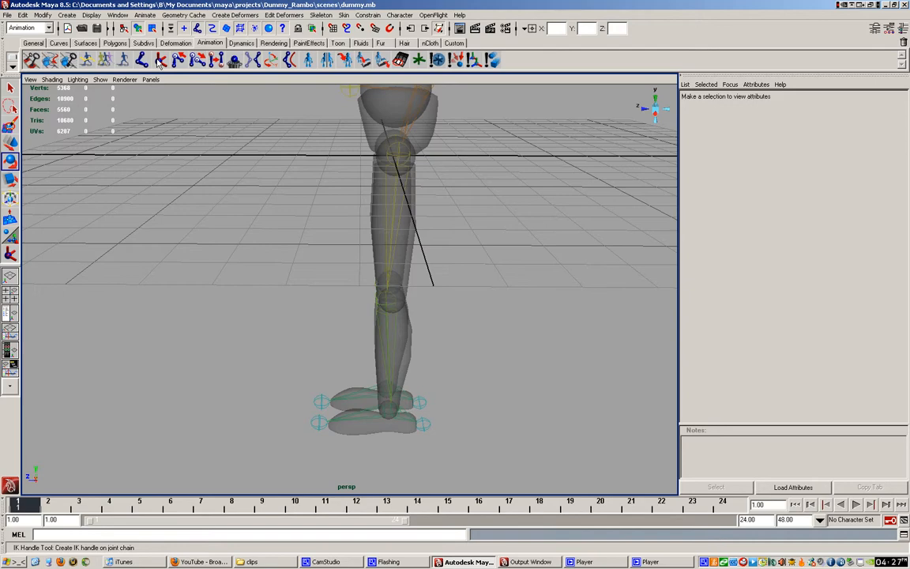
pyautogui.click(160, 61)
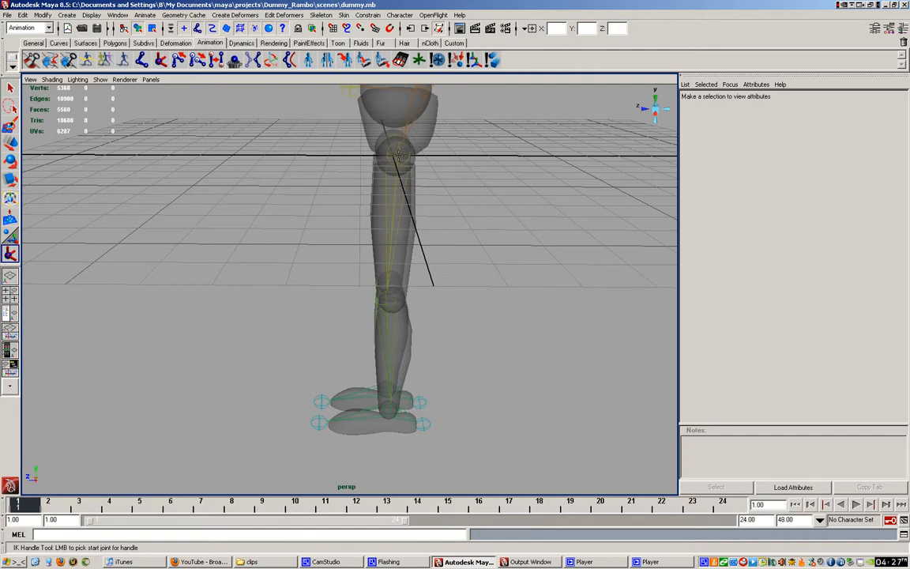
pyautogui.click(401, 155)
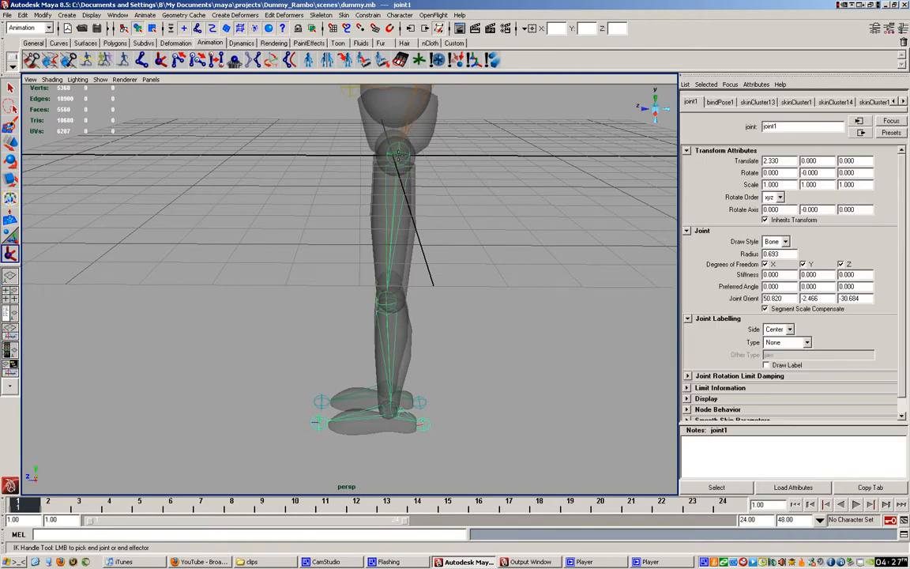
pyautogui.click(391, 409)
pyautogui.press('e')
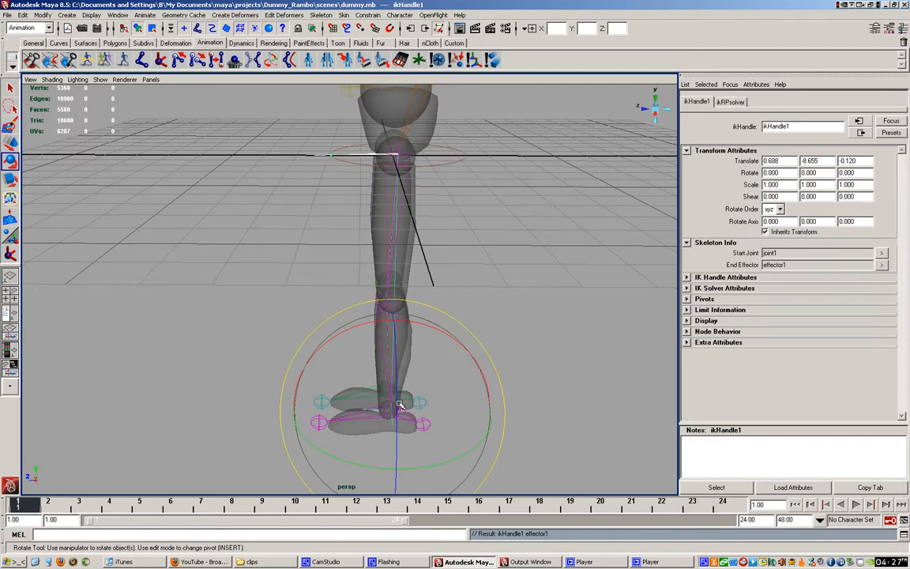
# Select the leg's IK handle at the ankle and activate the Move tool for it
pyautogui.scroll(3, 401, 406)
pyautogui.keyDown('alt'); pyautogui.moveTo(401, 406); pyautogui.dragTo(405, 257, button='middle'); pyautogui.keyUp('alt')
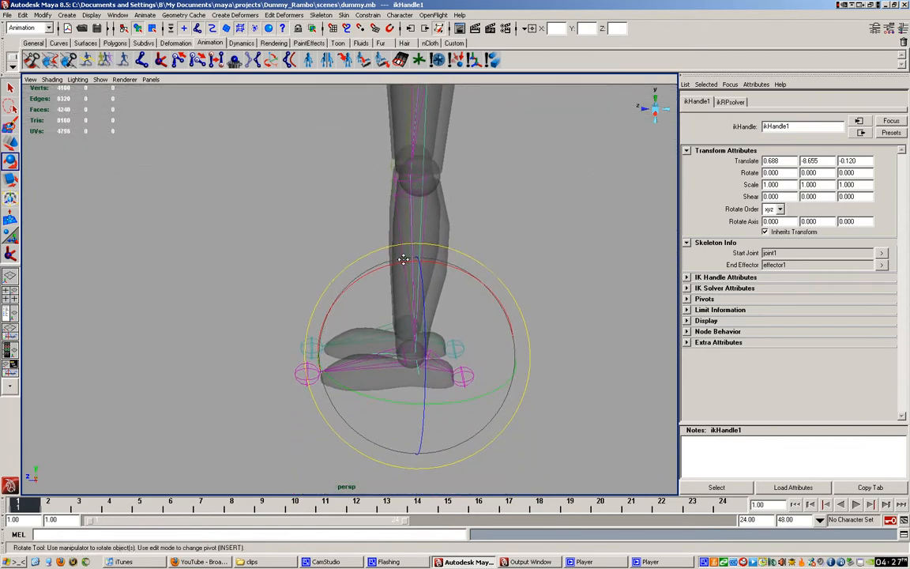
pyautogui.press('q')
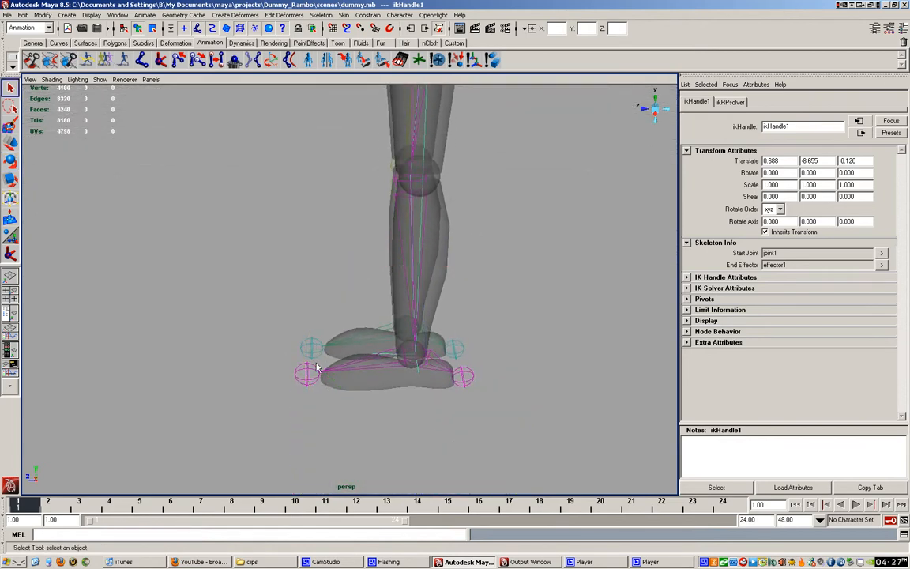
pyautogui.click(225, 375)
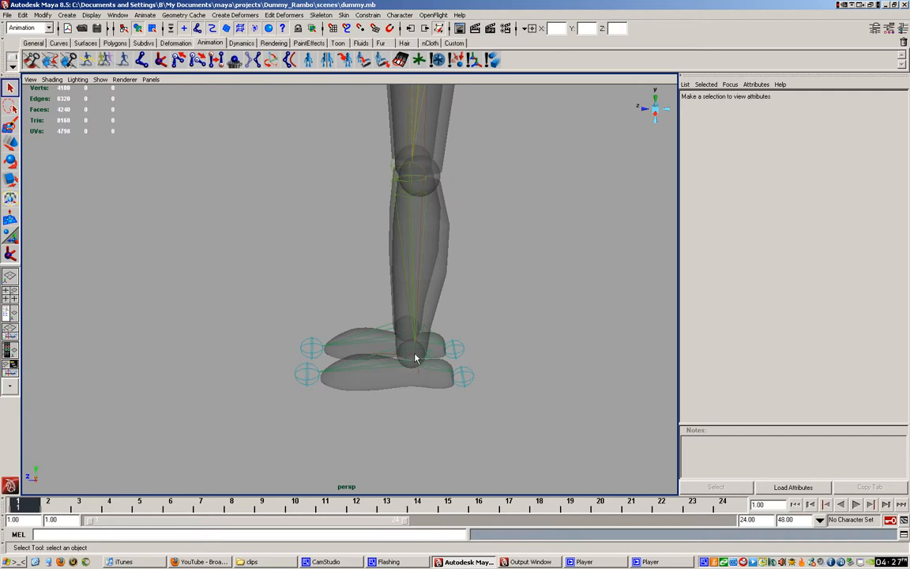
pyautogui.click(417, 372)
pyautogui.press('w')
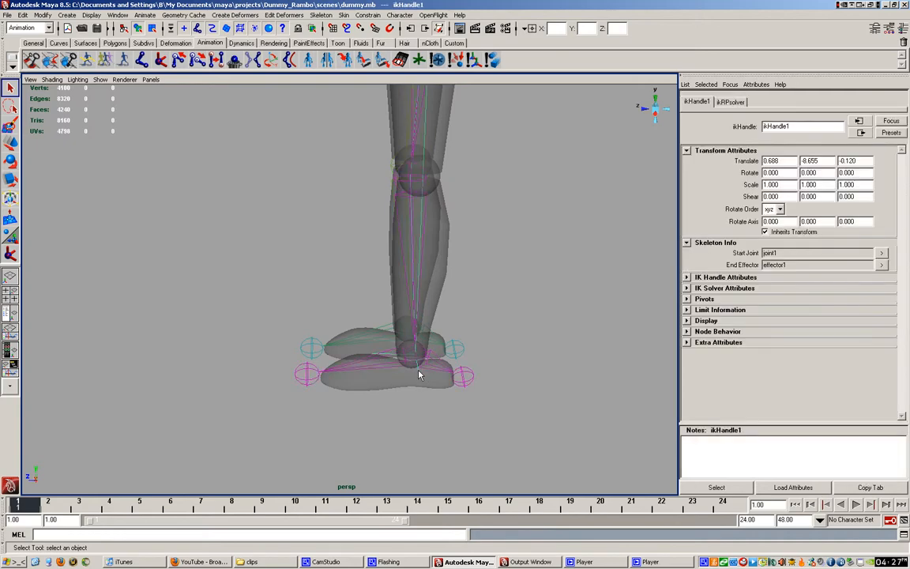
pyautogui.moveTo(416, 372); pyautogui.dragTo(419, 331)
pyautogui.press('w')
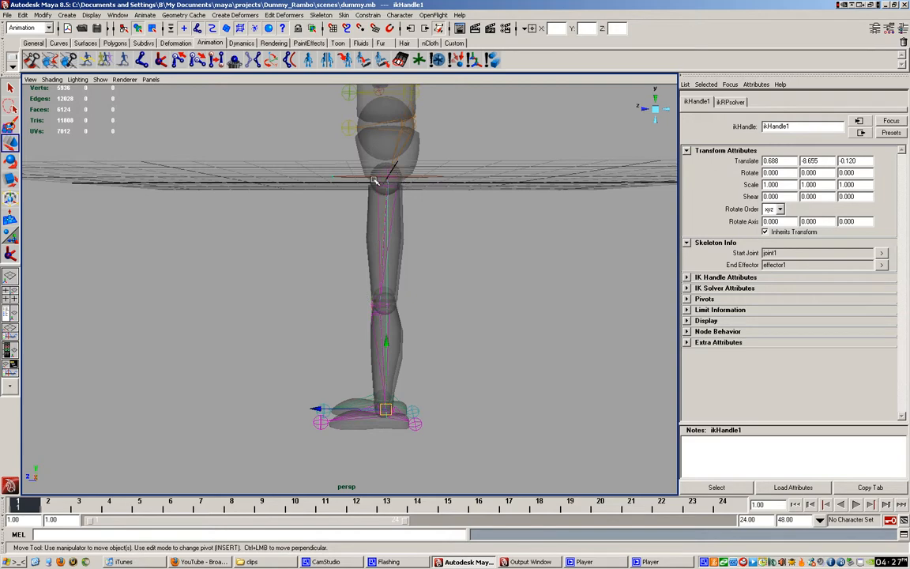
# Raise the ankle IK handle to bend the knee, shift it back to Z about -0.84, lower it to Y about -9.1, and deselect it
pyautogui.scroll(-1, 381, 393)
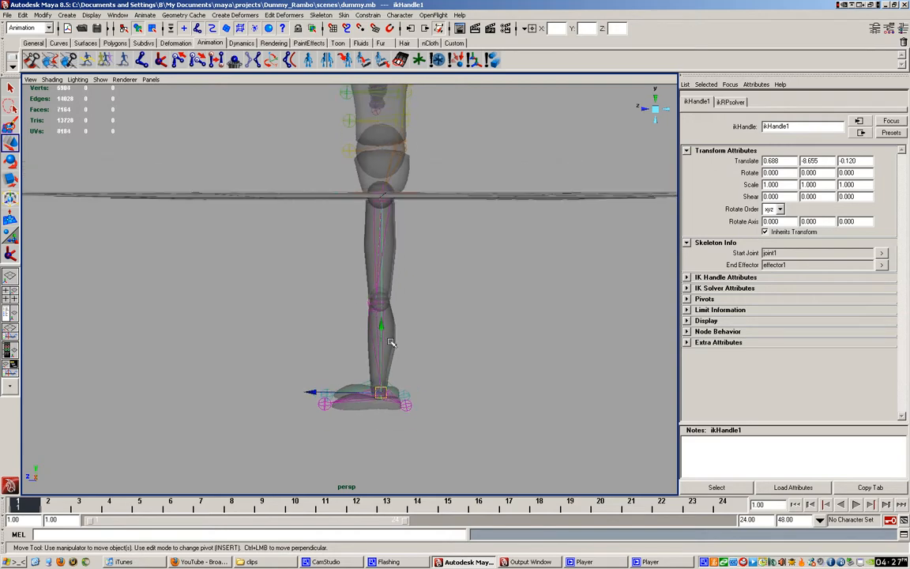
pyautogui.keyDown('alt'); pyautogui.moveTo(392, 342); pyautogui.dragTo(388, 298); pyautogui.keyUp('alt')
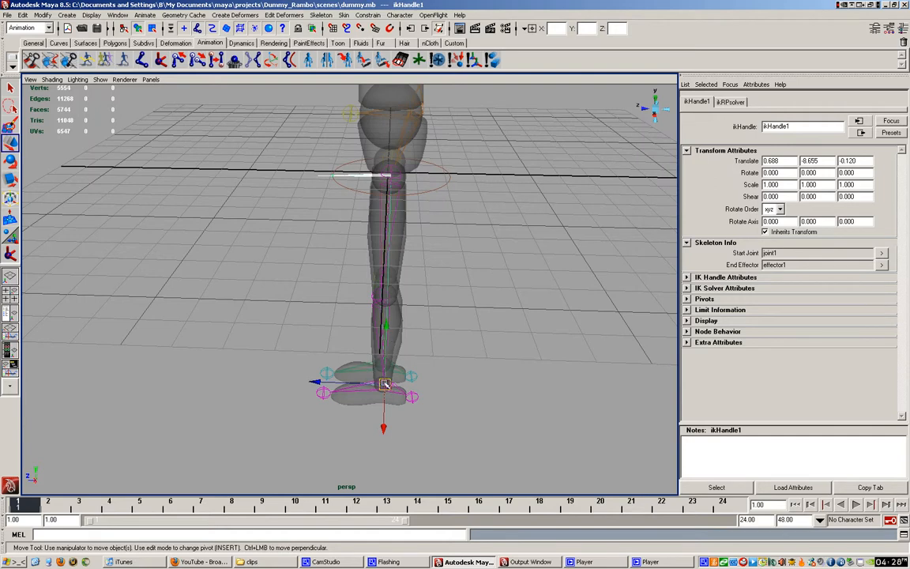
pyautogui.moveTo(384, 385); pyautogui.dragTo(388, 299)
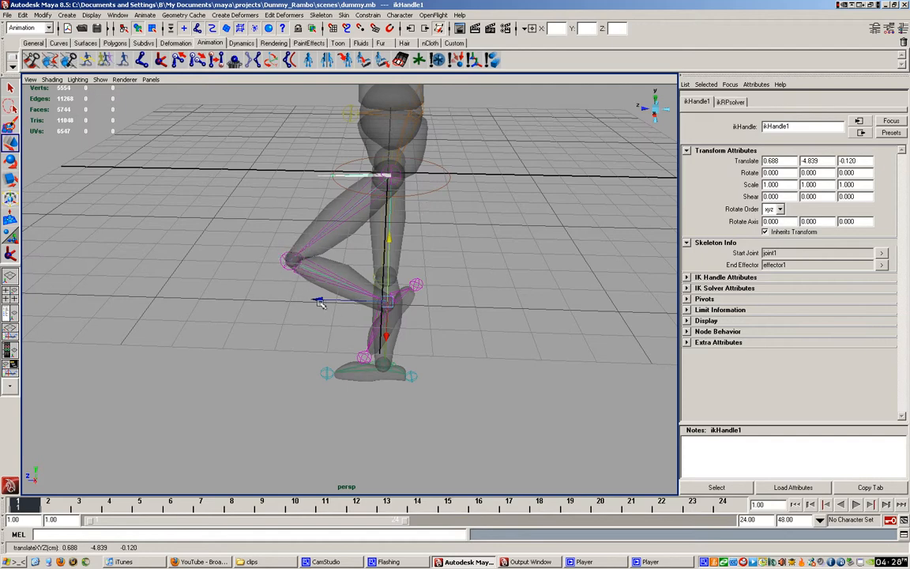
pyautogui.moveTo(320, 305); pyautogui.dragTo(333, 424)
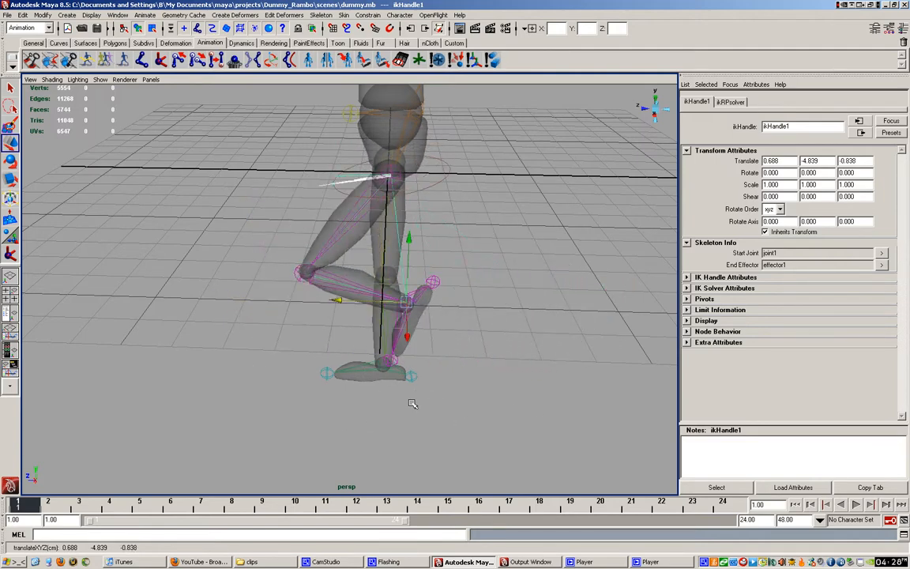
pyautogui.moveTo(411, 241); pyautogui.dragTo(418, 336)
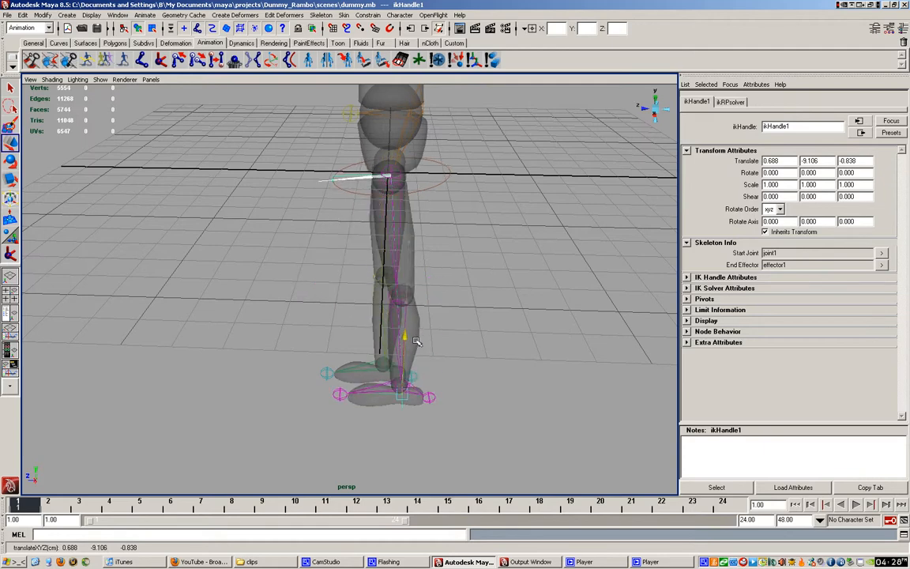
pyautogui.click(471, 416)
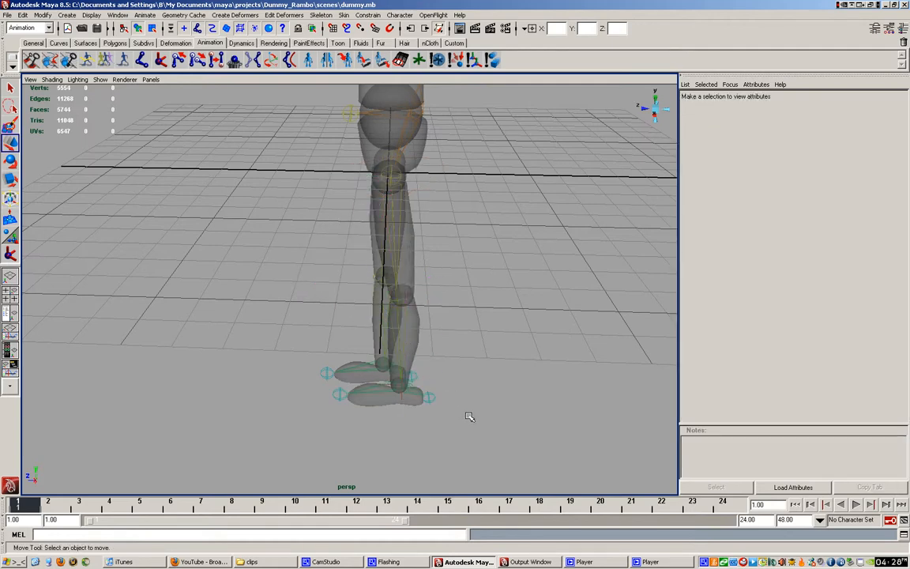
# Move the ankle IK handle forward to Z about -0.27 and outward to X about 1.14
pyautogui.keyDown('alt'); pyautogui.moveTo(470, 417); pyautogui.dragTo(415, 392); pyautogui.keyUp('alt')
pyautogui.click(382, 397)
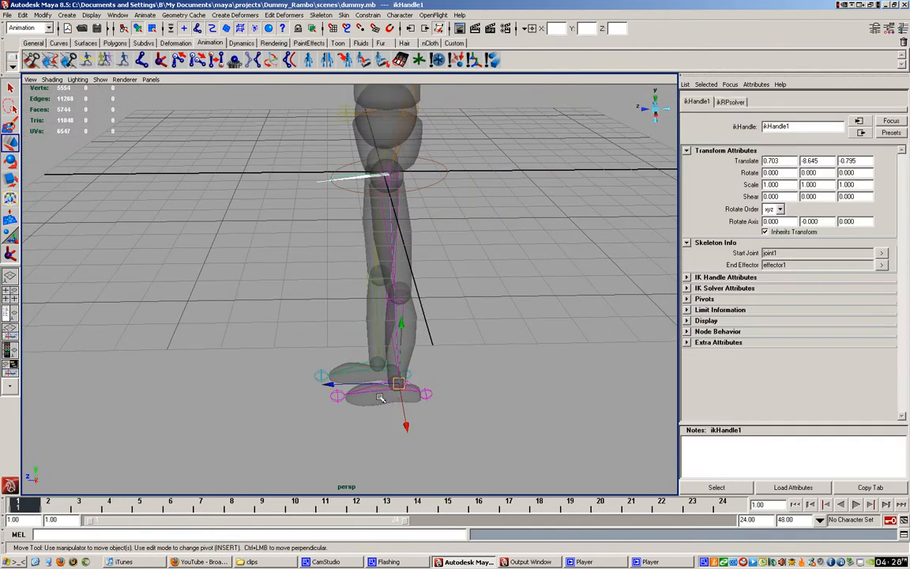
pyautogui.moveTo(328, 383)
pyautogui.mouseDown()
pyautogui.moveTo(308, 381)
pyautogui.moveTo(325, 378)
pyautogui.mouseUp()
pyautogui.keyDown('alt'); pyautogui.moveTo(410, 317); pyautogui.dragTo(487, 296); pyautogui.keyUp('alt')
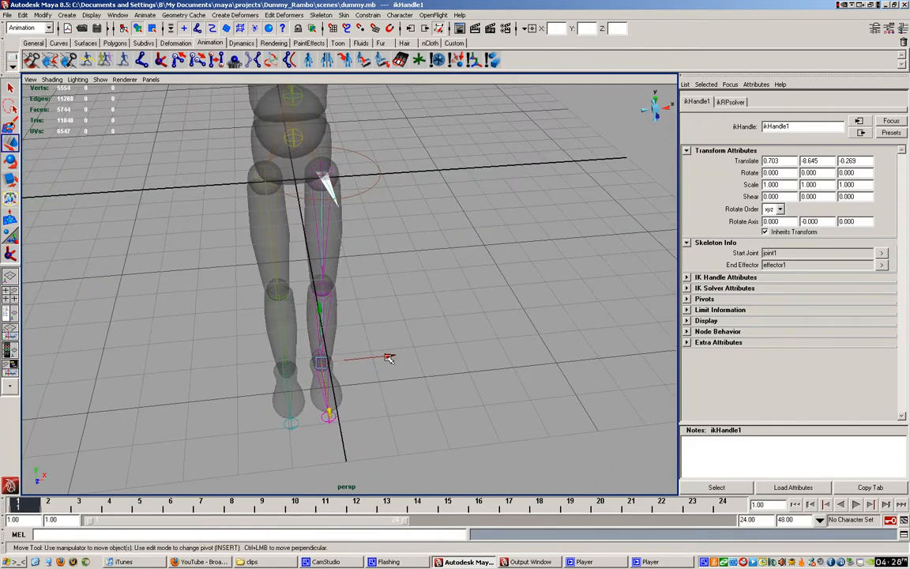
pyautogui.moveTo(389, 359); pyautogui.dragTo(402, 354)
# Select the root joint at the pelvis (joint7) and move the whole figure backward to Z about -3.64
pyautogui.keyDown('alt'); pyautogui.moveTo(415, 309); pyautogui.dragTo(308, 251); pyautogui.keyUp('alt')
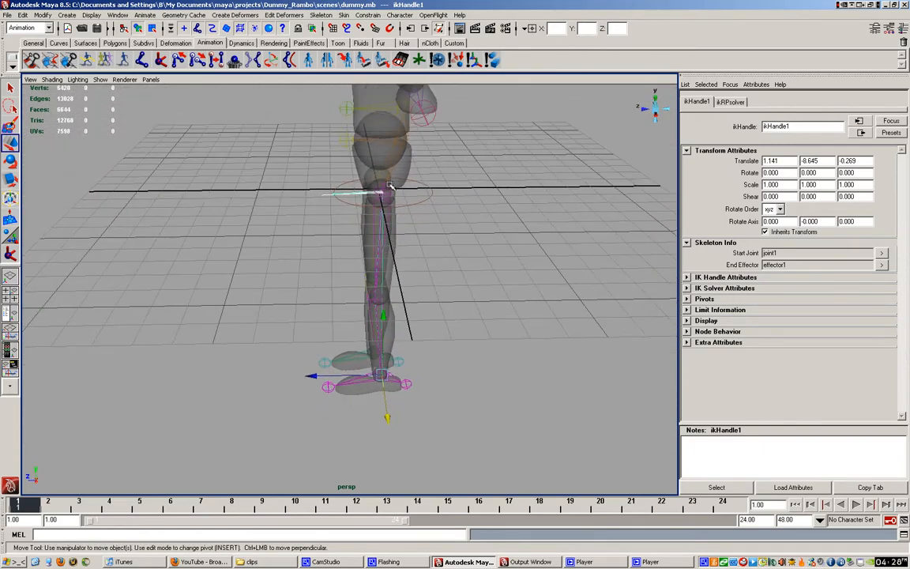
pyautogui.click(405, 138)
pyautogui.scroll(-3, 407, 162)
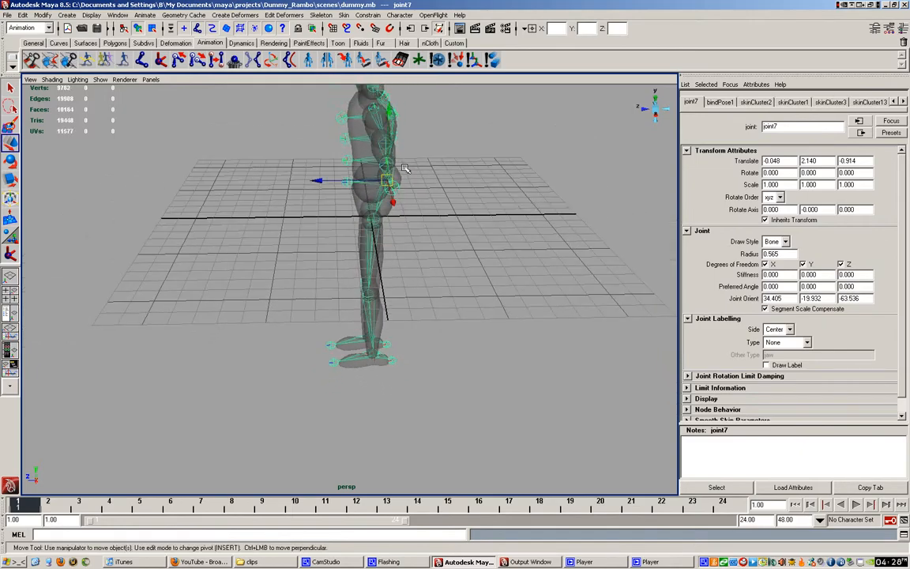
pyautogui.keyDown('alt'); pyautogui.moveTo(414, 158); pyautogui.dragTo(420, 228, button='middle'); pyautogui.keyUp('alt')
pyautogui.moveTo(318, 253); pyautogui.dragTo(375, 275)
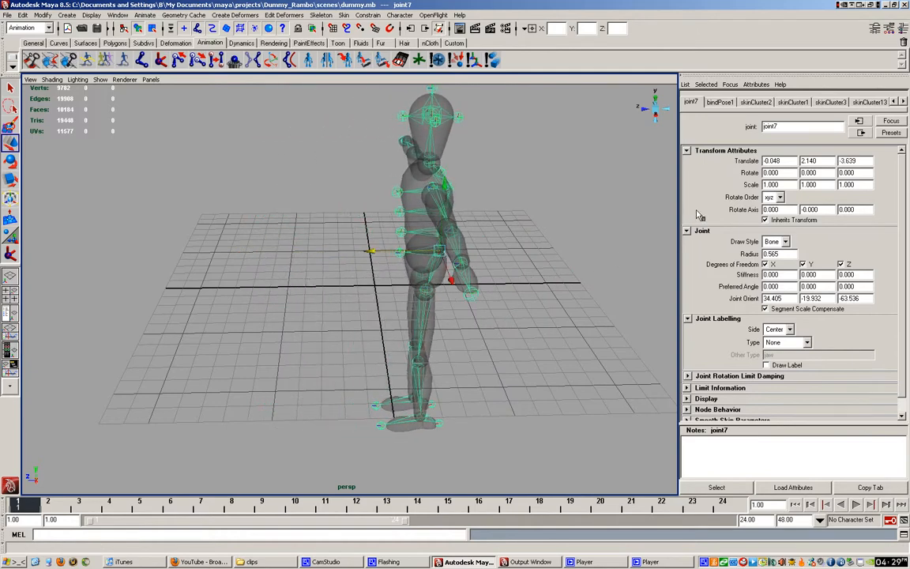
# Set the ankle IK handle's Stickiness to sticky
pyautogui.click(424, 423)
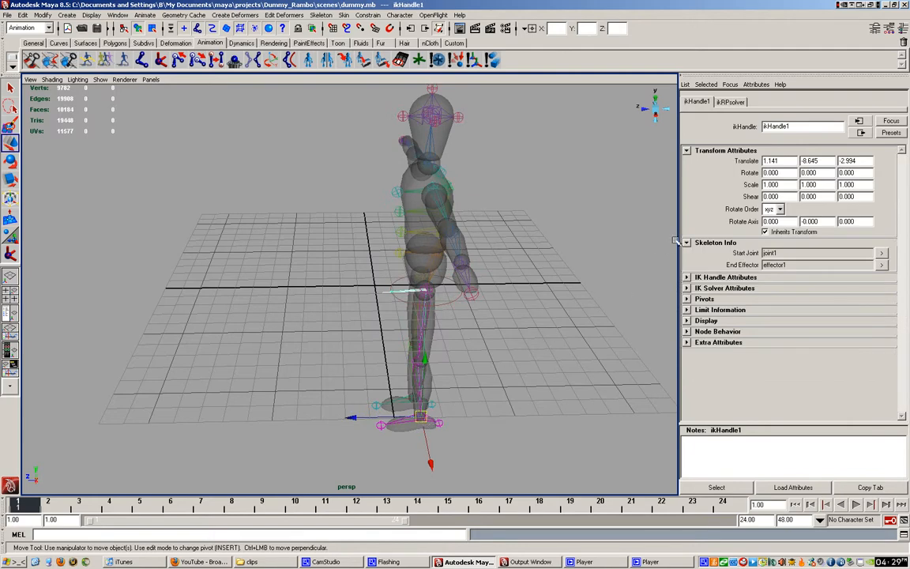
pyautogui.click(736, 104)
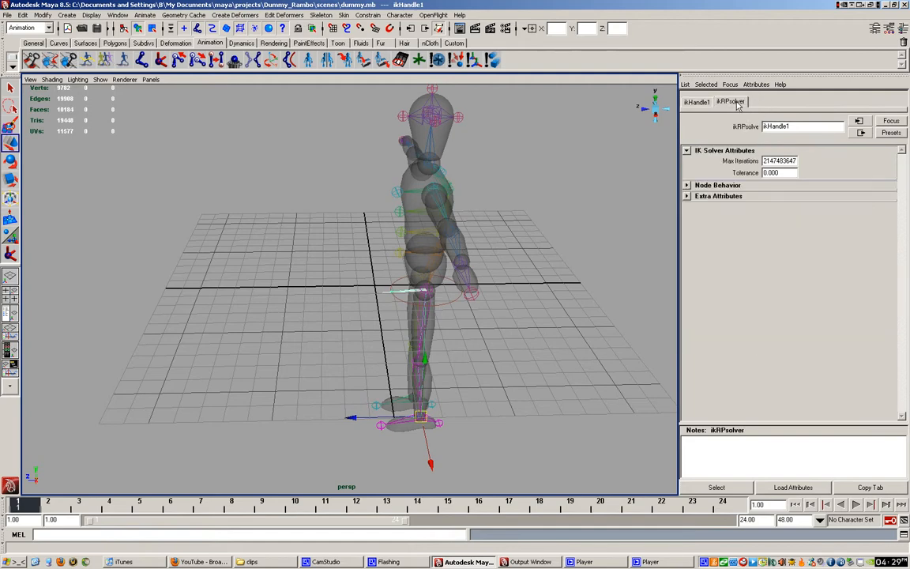
pyautogui.click(697, 103)
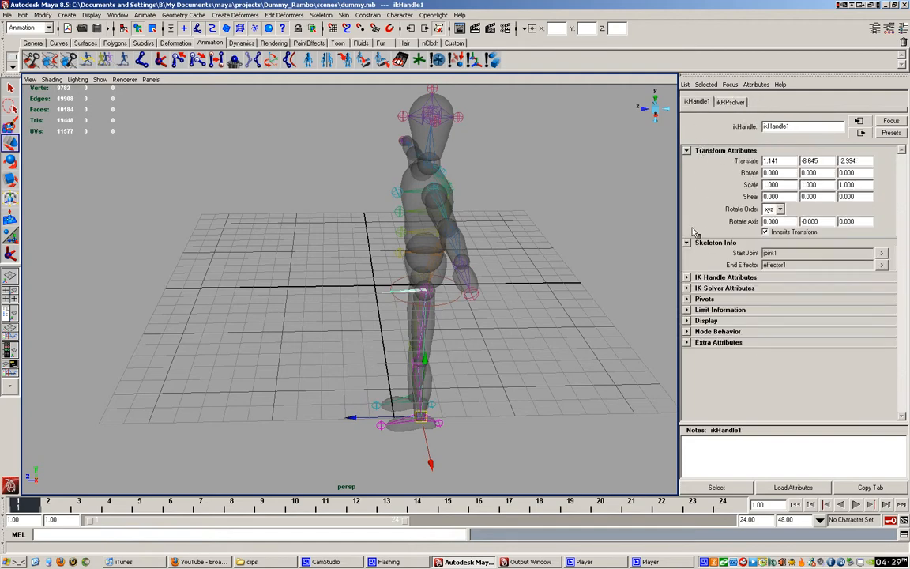
pyautogui.click(687, 278)
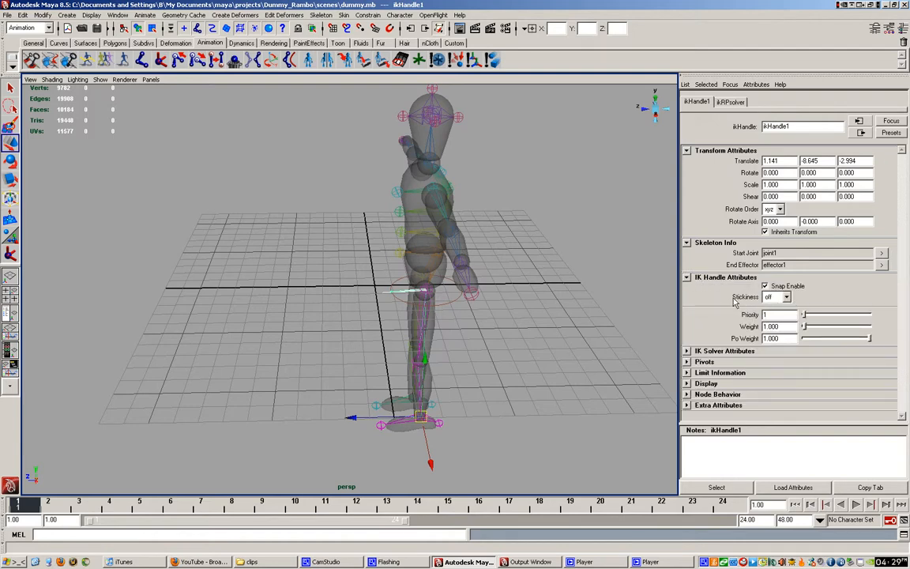
pyautogui.click(786, 298)
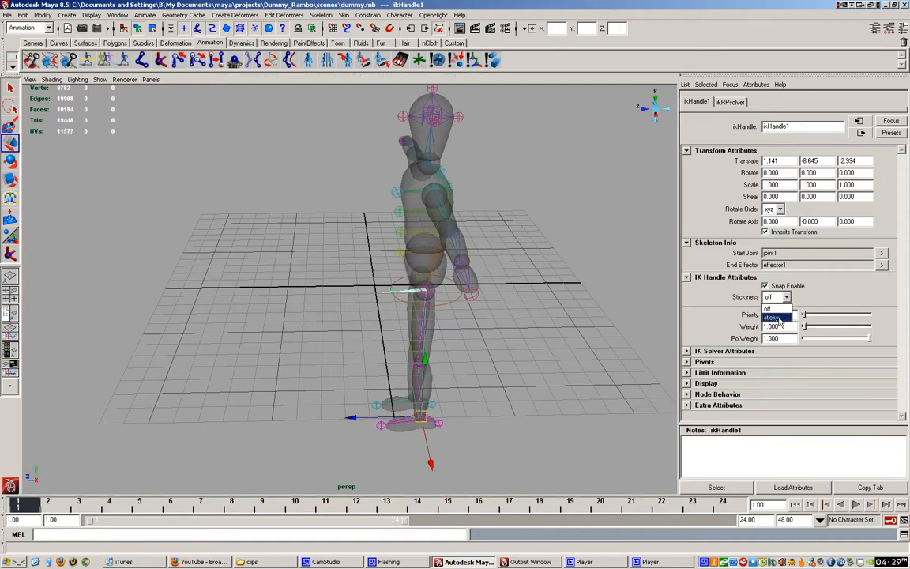
pyautogui.click(780, 318)
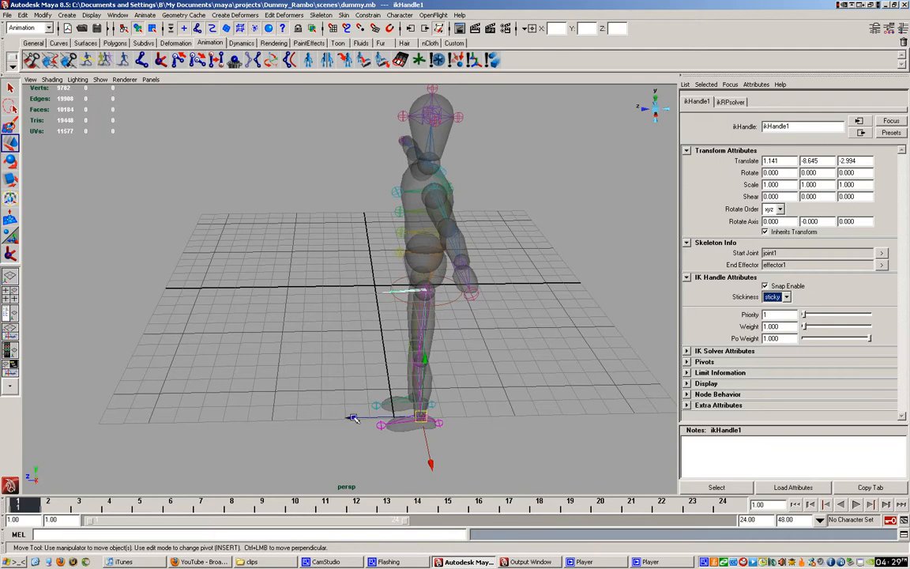
# Move the ankle IK handle forward to Z about -0.57 and raise it to Y about -5.54
pyautogui.moveTo(353, 418); pyautogui.dragTo(316, 414)
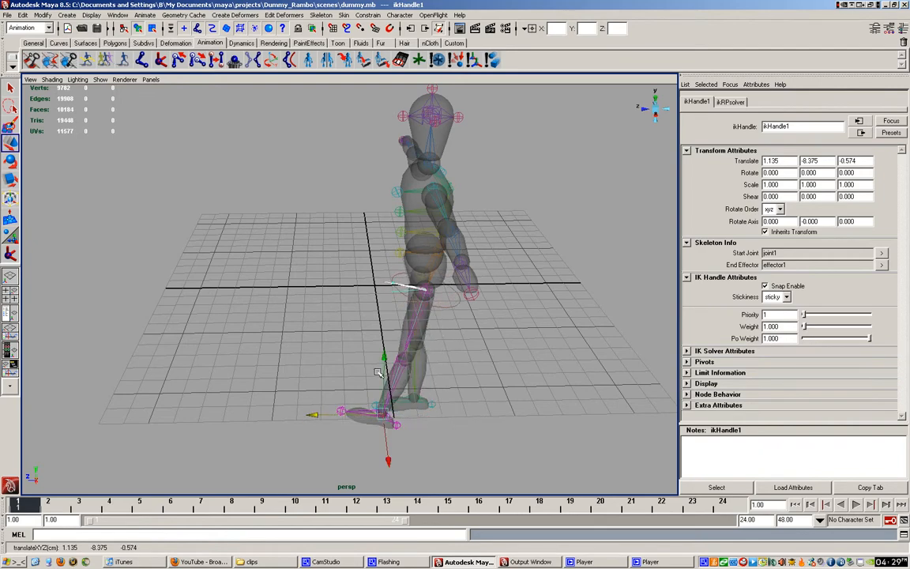
pyautogui.moveTo(385, 363); pyautogui.dragTo(369, 318)
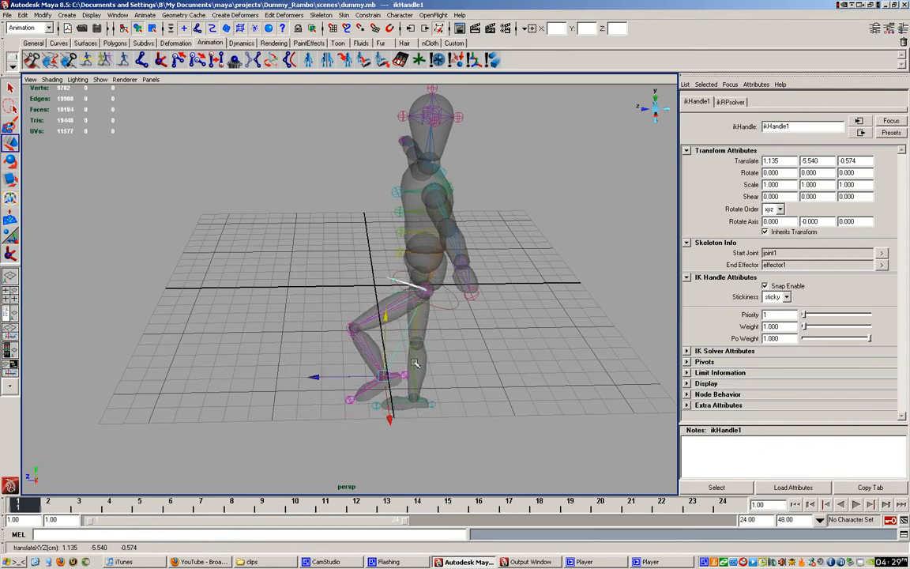
# Move the pelvis root joint (joint7) up to Y about 3.96 and back to Z about -4.36
pyautogui.scroll(3, 416, 364)
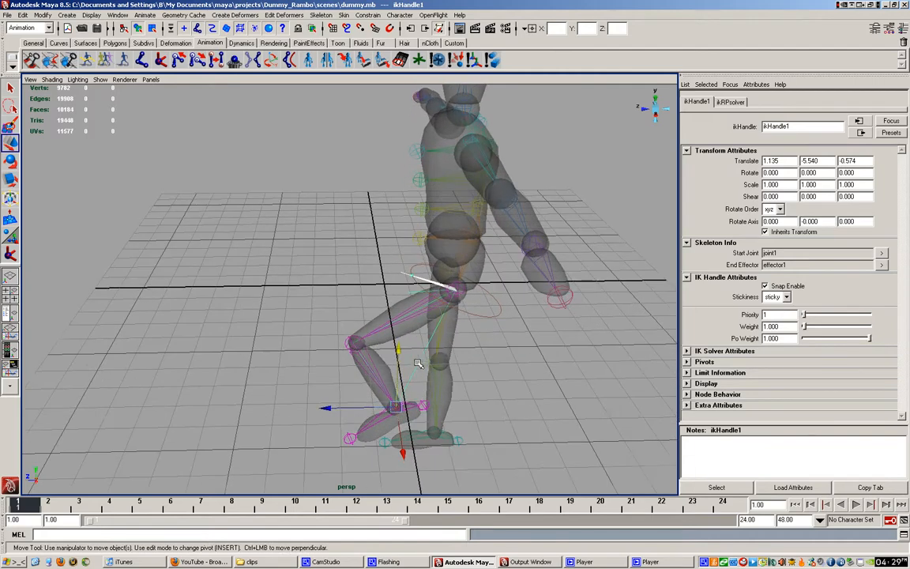
pyautogui.click(474, 235)
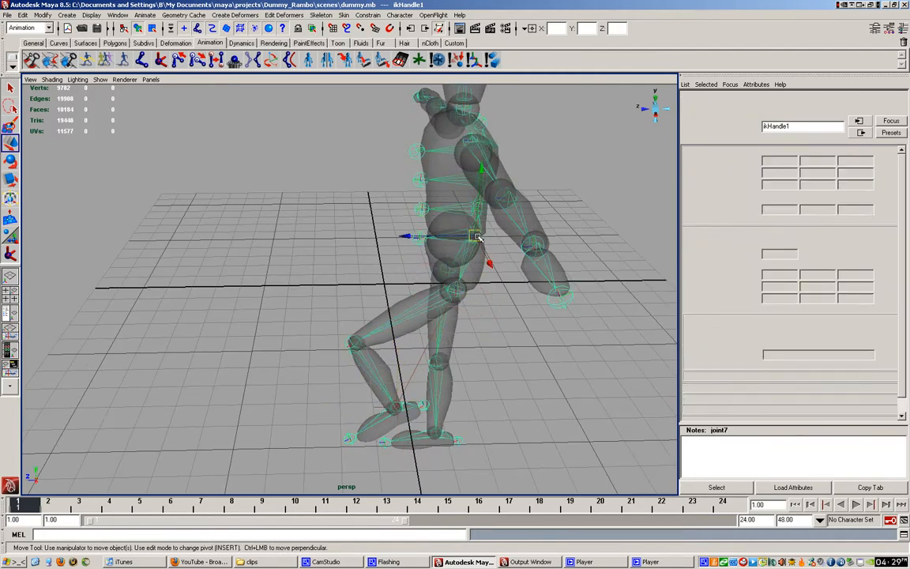
pyautogui.moveTo(480, 169); pyautogui.dragTo(482, 125)
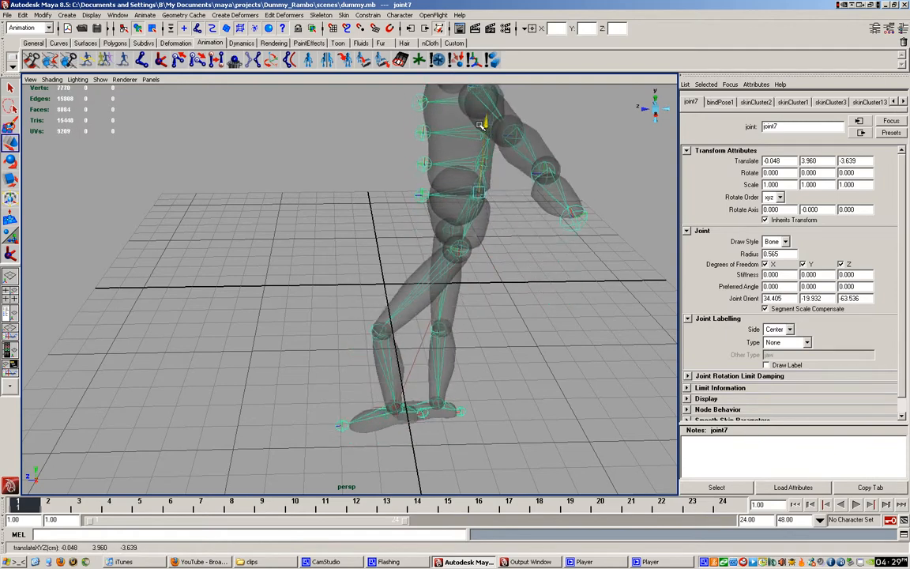
pyautogui.moveTo(414, 196); pyautogui.dragTo(432, 297)
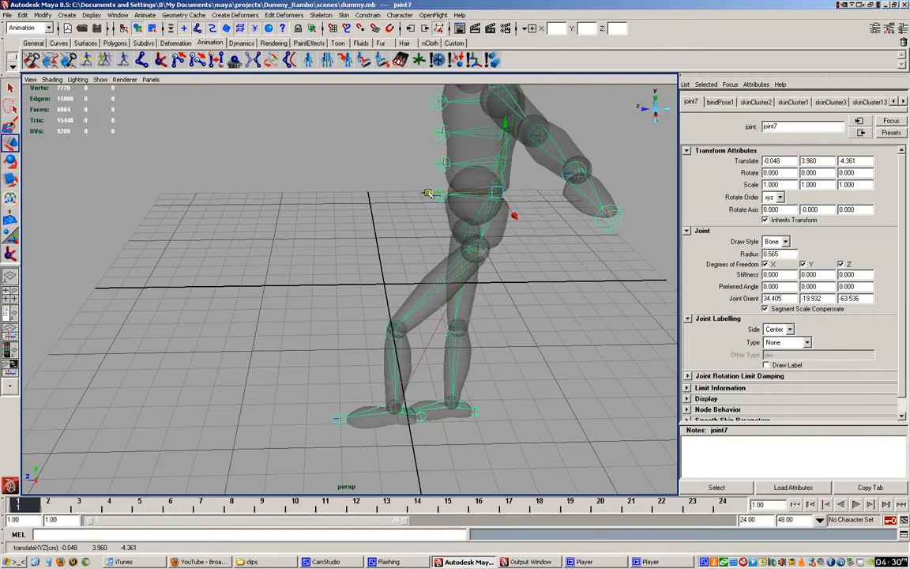
# Move the pelvis root joint (joint7) forward to Z about 2.75
pyautogui.moveTo(426, 194); pyautogui.dragTo(328, 206)
pyautogui.moveTo(270, 212); pyautogui.dragTo(267, 242, button='middle')
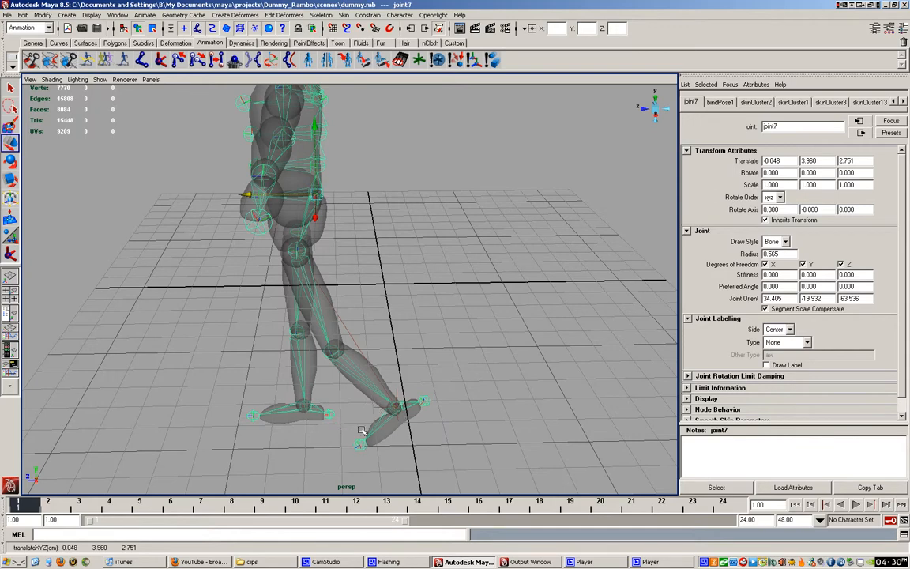
# Create an IK handle on the other leg from its hip joint (joint6) to its ankle joint and activate the Move tool
pyautogui.click(304, 406)
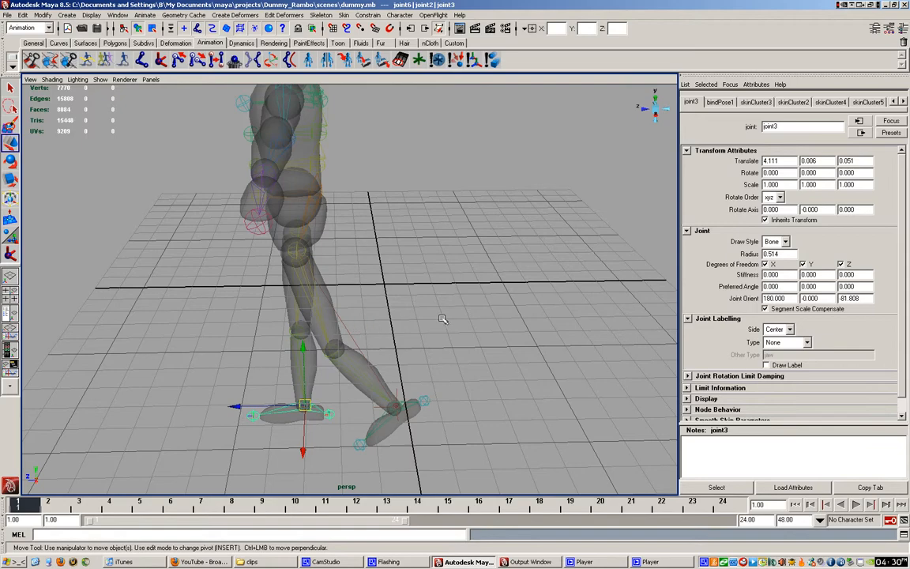
pyautogui.keyDown('alt'); pyautogui.moveTo(399, 288); pyautogui.dragTo(225, 280); pyautogui.keyUp('alt')
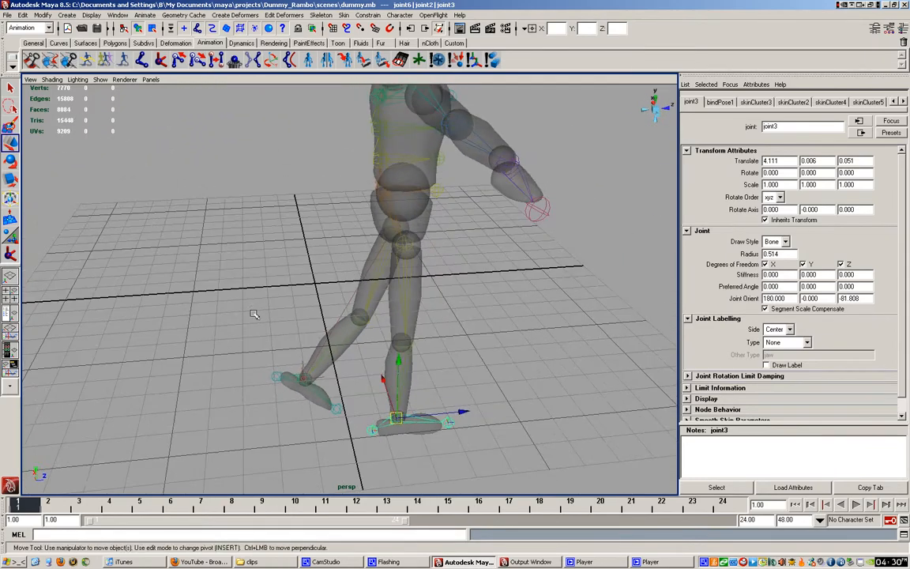
pyautogui.click(161, 61)
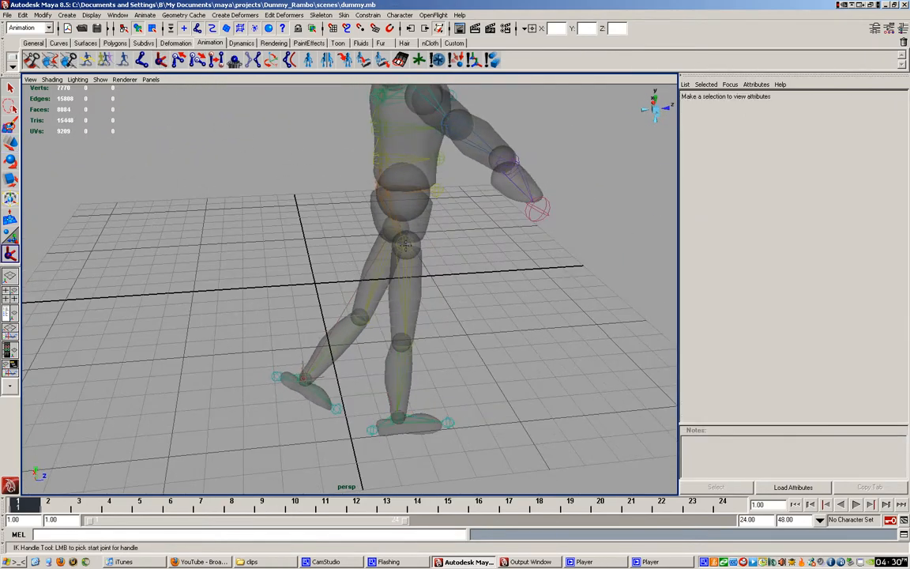
pyautogui.click(406, 245)
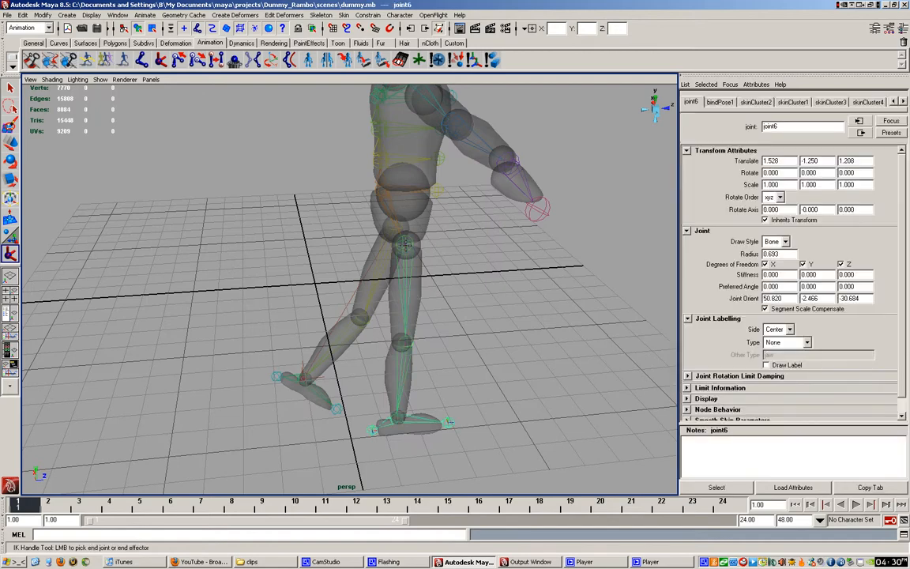
pyautogui.click(395, 418)
pyautogui.press('w')
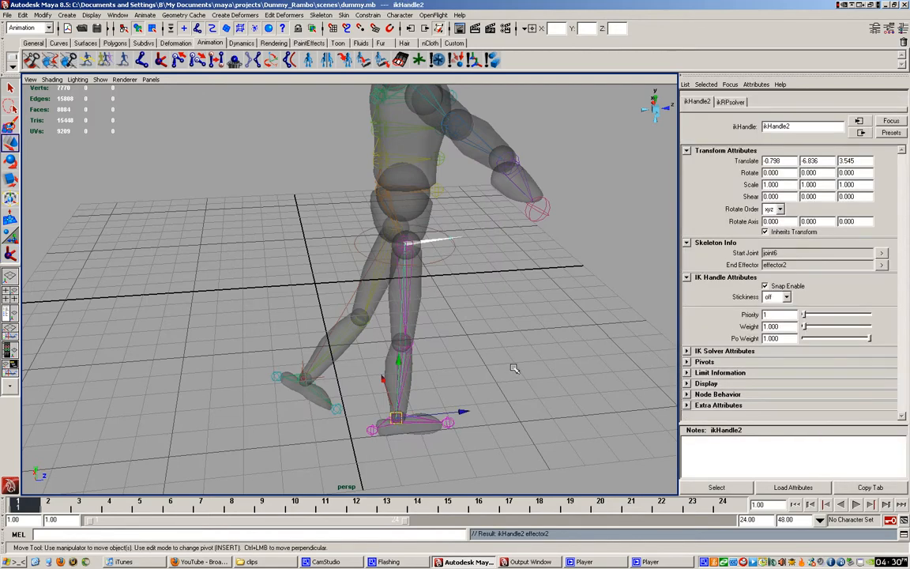
# Move the second leg's IK handle to Y about -5.47 and Z about 7.38, and the pelvis root joint to Z about 3.16
pyautogui.keyDown('alt'); pyautogui.moveTo(514, 368); pyautogui.dragTo(297, 344); pyautogui.keyUp('alt')
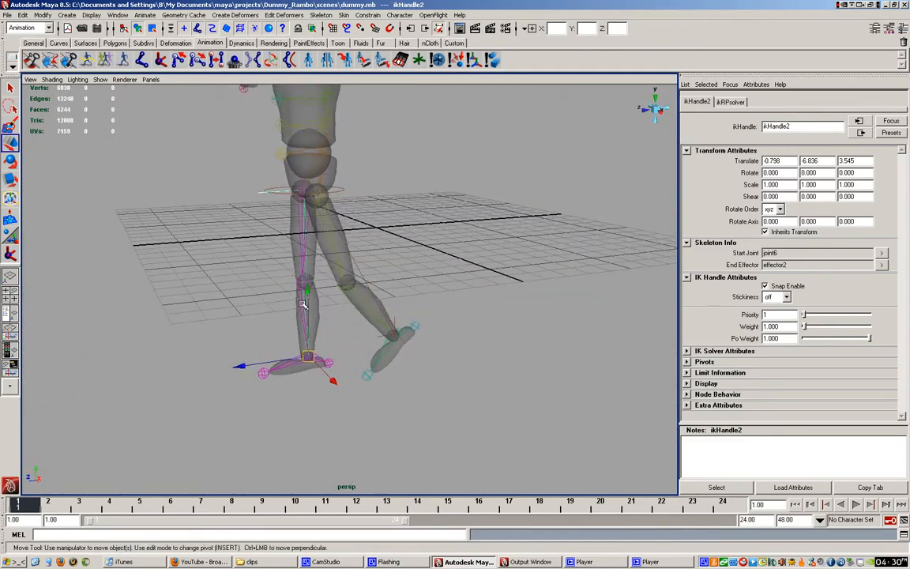
pyautogui.moveTo(308, 292); pyautogui.dragTo(304, 268)
pyautogui.moveTo(289, 336); pyautogui.dragTo(167, 348)
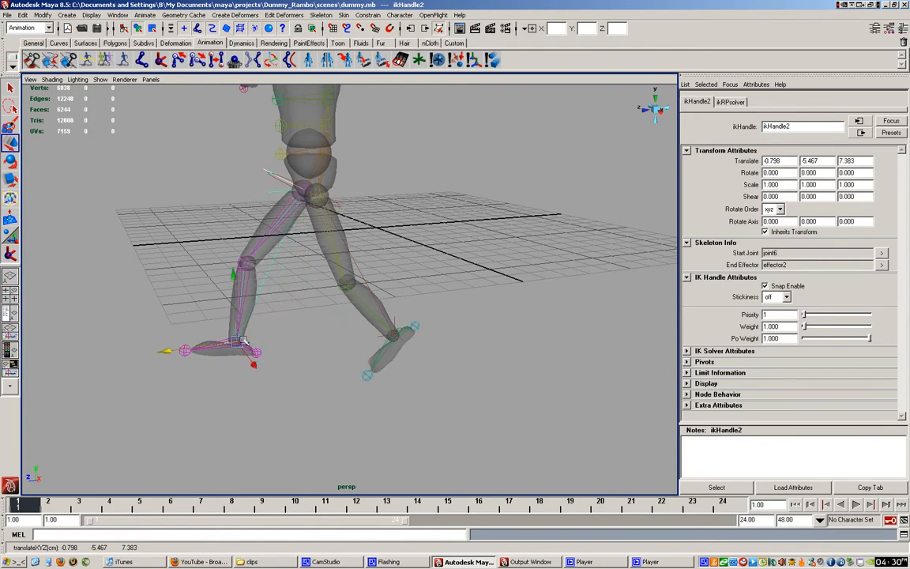
pyautogui.click(320, 154)
pyautogui.moveTo(246, 151)
pyautogui.mouseDown()
pyautogui.moveTo(219, 162)
pyautogui.moveTo(252, 163)
pyautogui.mouseUp()
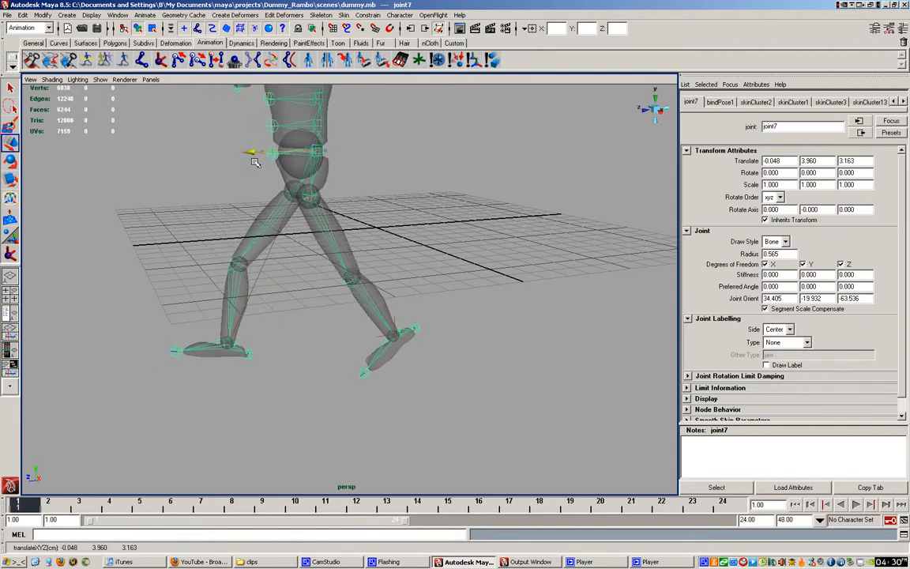
# Set the Stickiness of the second leg's IK handle (ikHandle2) to sticky
pyautogui.click(227, 340)
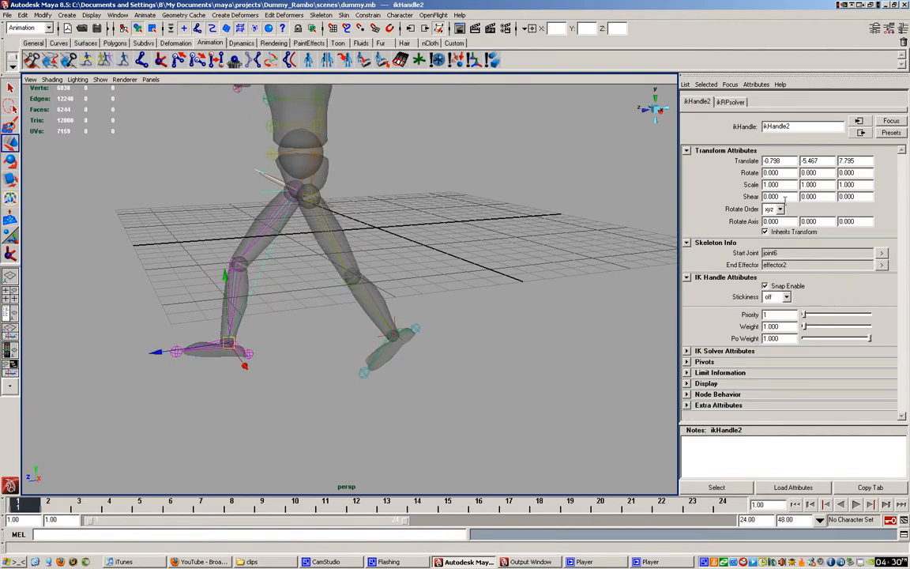
pyautogui.click(785, 297)
pyautogui.click(768, 317)
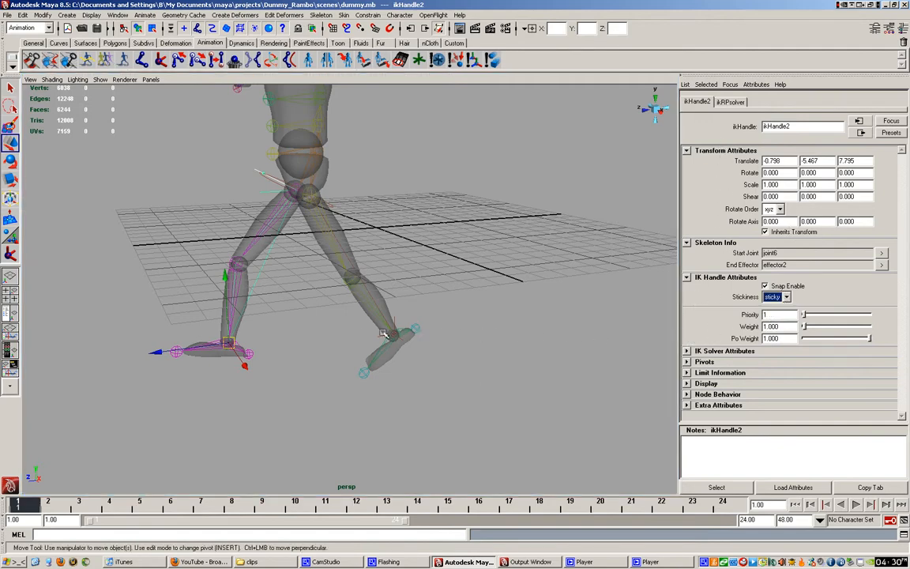
# Move the pelvis root joint forward to Z about 7.86 and the first leg's IK handle to Y about -3.83, Z about 11.78
pyautogui.click(290, 138)
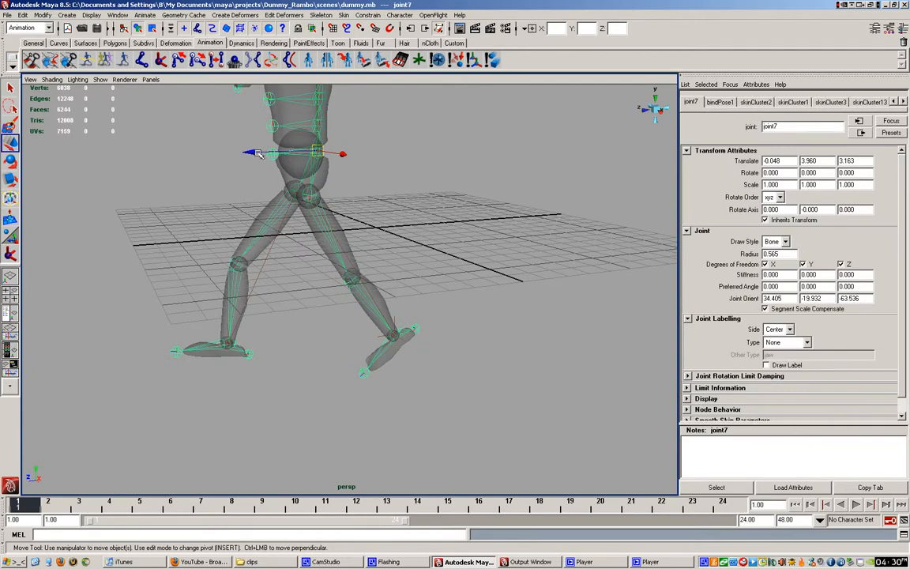
pyautogui.moveTo(257, 152); pyautogui.dragTo(137, 162)
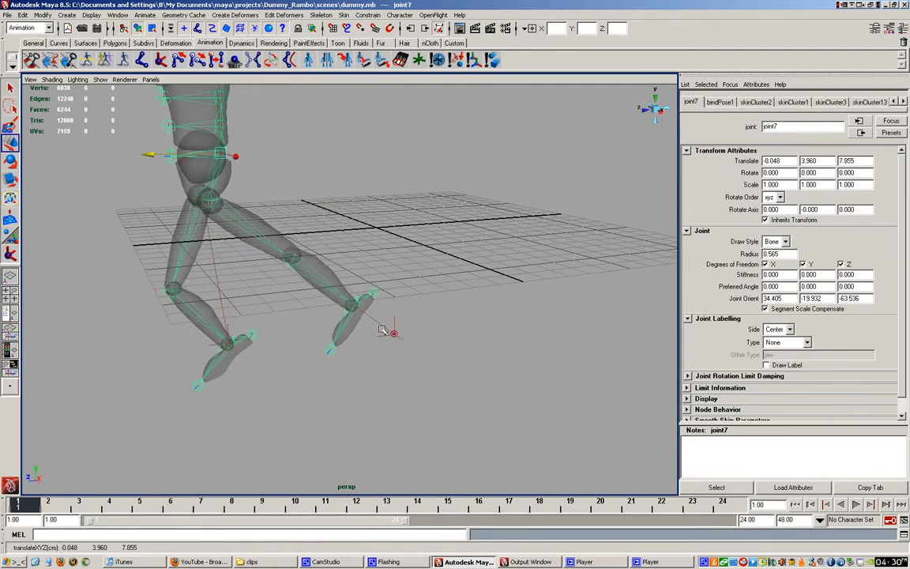
pyautogui.click(358, 301)
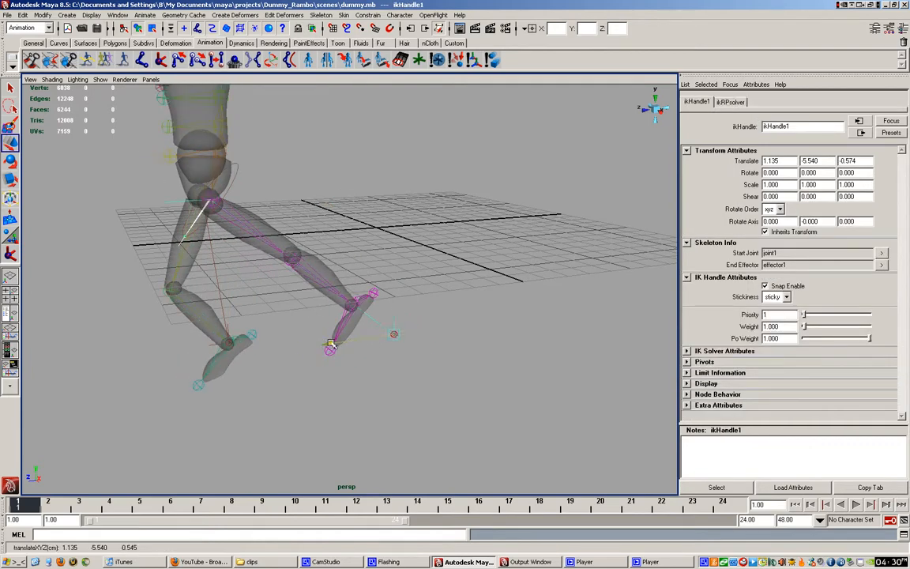
pyautogui.moveTo(330, 345); pyautogui.dragTo(68, 300)
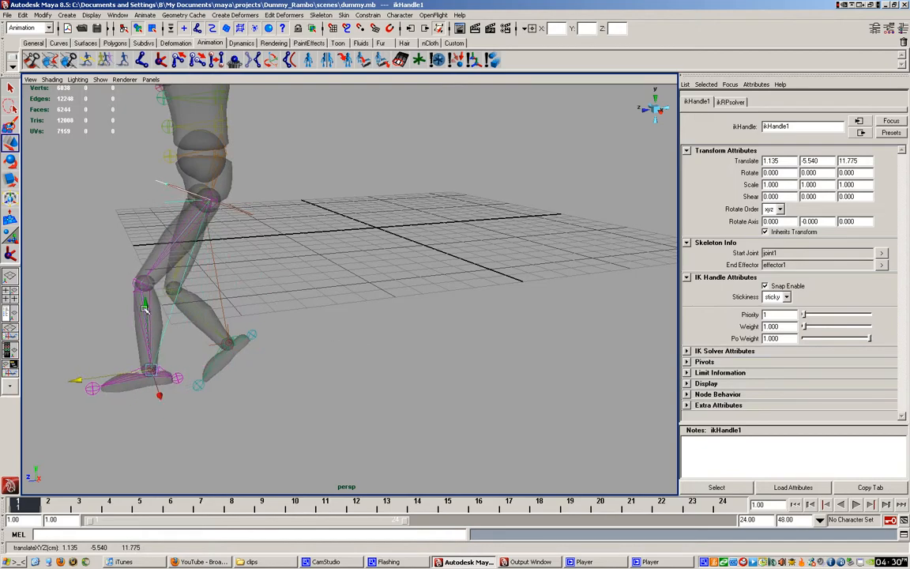
pyautogui.moveTo(144, 308); pyautogui.dragTo(424, 267)
pyautogui.keyDown('alt'); pyautogui.moveTo(463, 202); pyautogui.dragTo(425, 358); pyautogui.keyUp('alt')
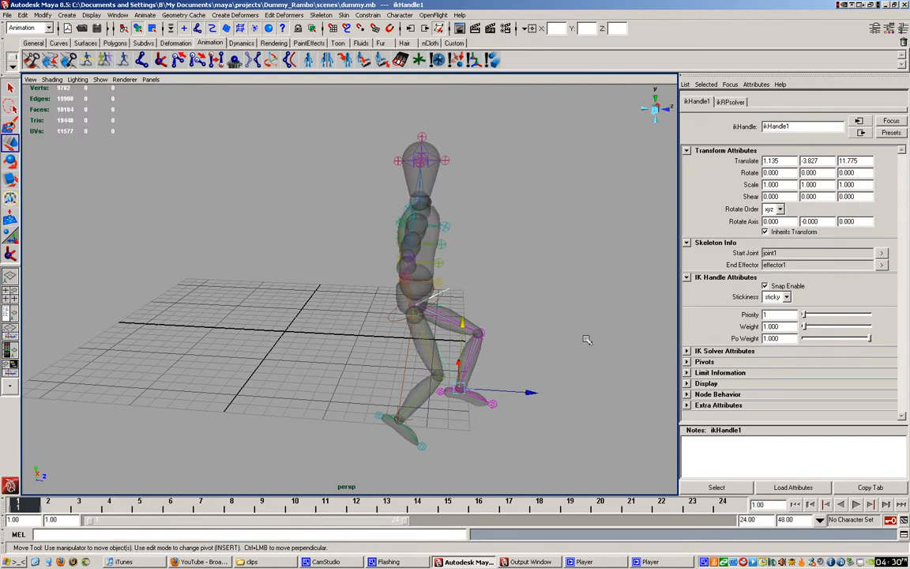
# Set Stickiness to off on both ankle IK handles, ikHandle1 and ikHandle2
pyautogui.click(775, 297)
pyautogui.click(774, 310)
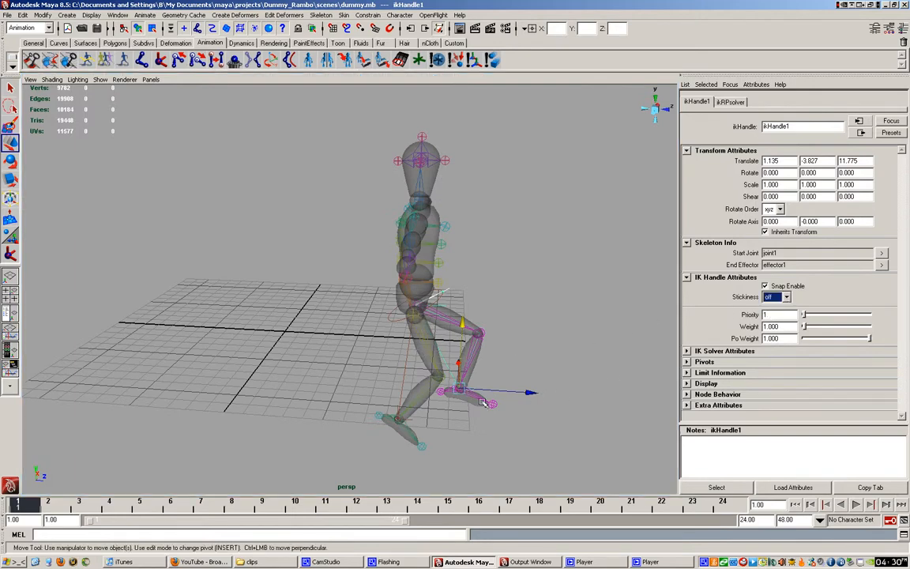
pyautogui.click(406, 416)
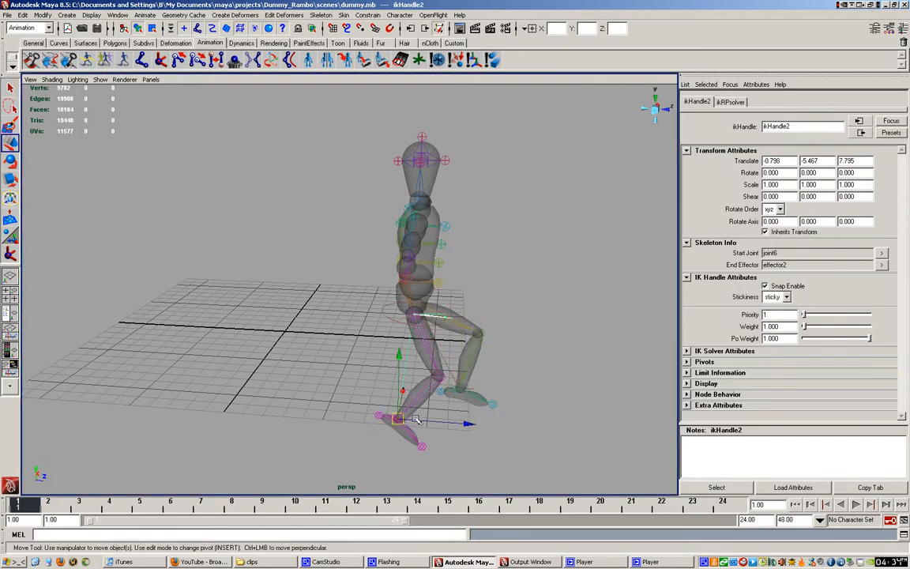
pyautogui.click(775, 297)
pyautogui.click(774, 311)
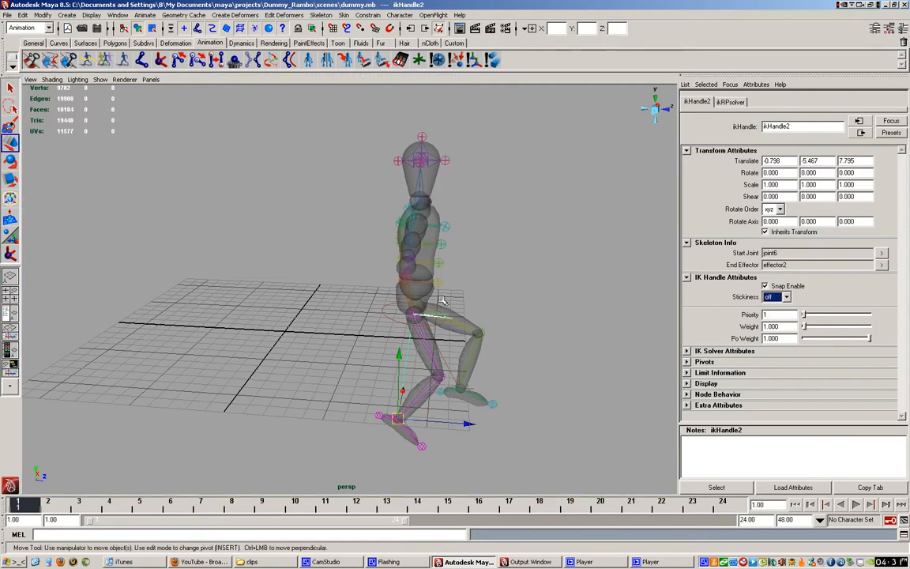
# Move the pelvis root joint (joint7) back to Z about -12.11 and raise it to Y about 6.73
pyautogui.keyDown('alt'); pyautogui.moveTo(428, 303); pyautogui.dragTo(383, 304); pyautogui.keyUp('alt')
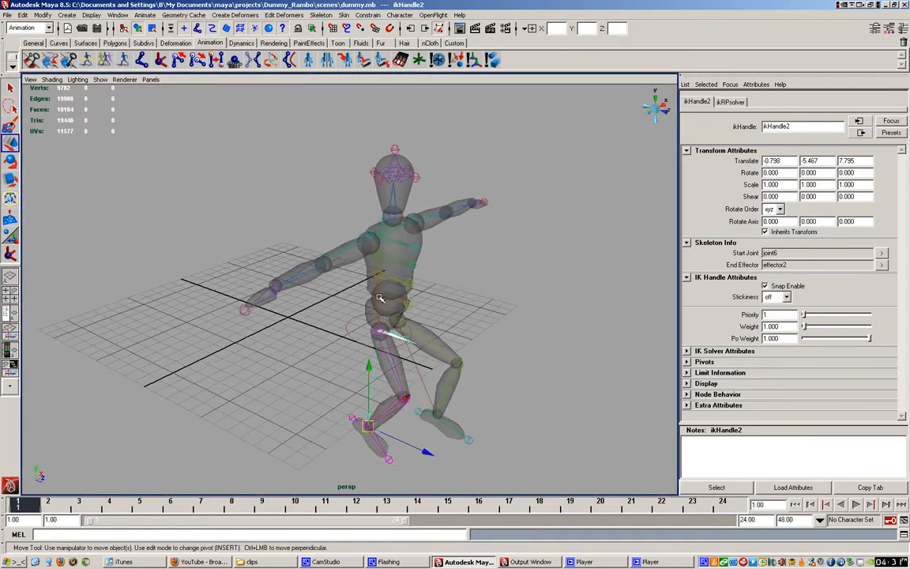
pyautogui.click(380, 298)
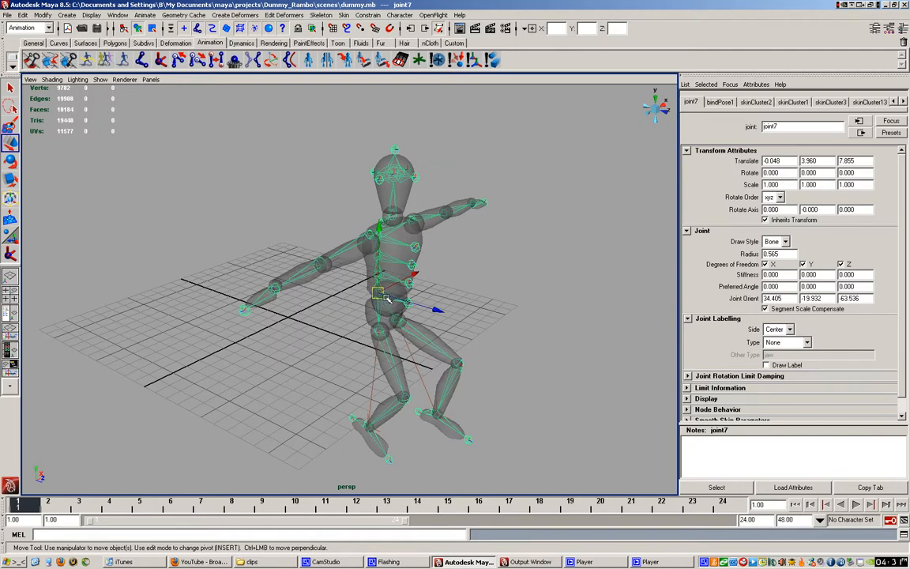
pyautogui.moveTo(434, 311); pyautogui.dragTo(233, 253)
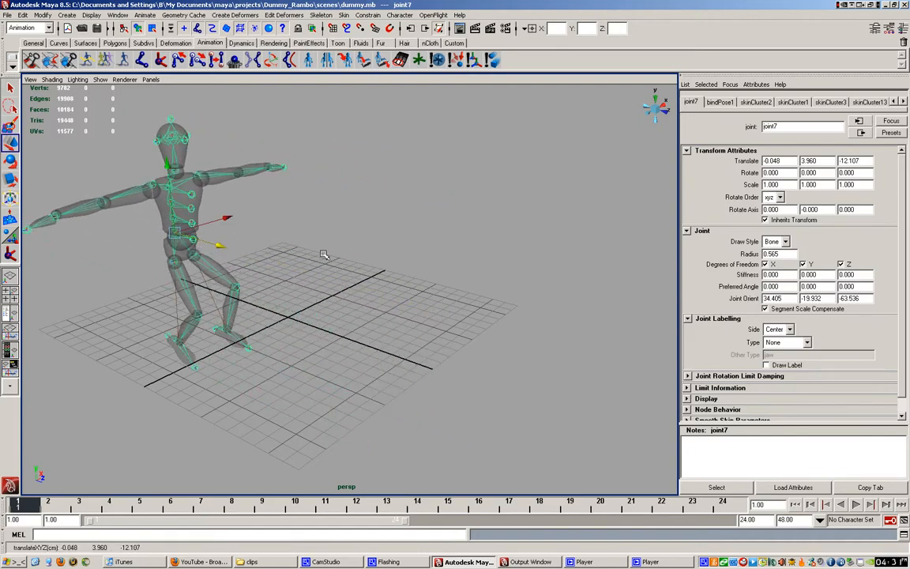
pyautogui.keyDown('alt'); pyautogui.moveTo(324, 254); pyautogui.dragTo(107, 240); pyautogui.keyUp('alt')
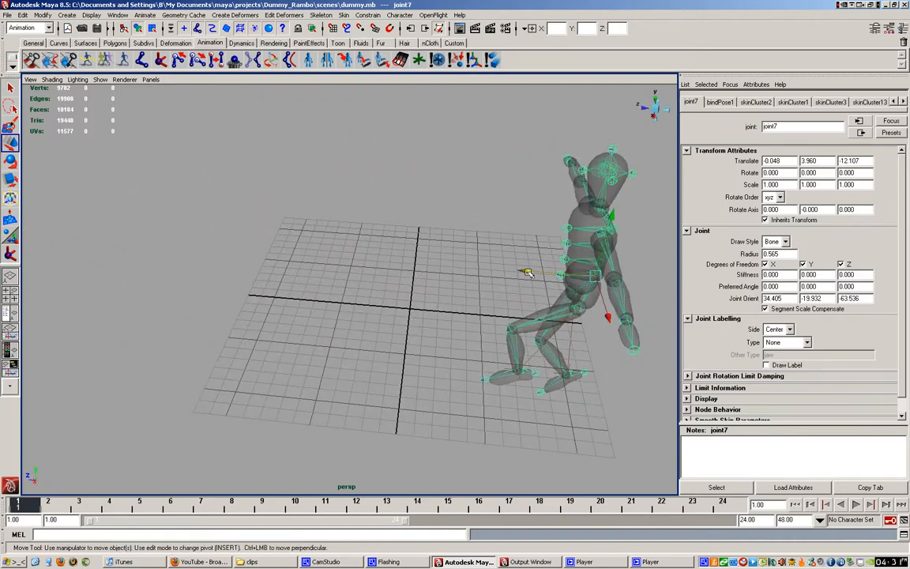
pyautogui.moveTo(611, 212); pyautogui.dragTo(621, 176)
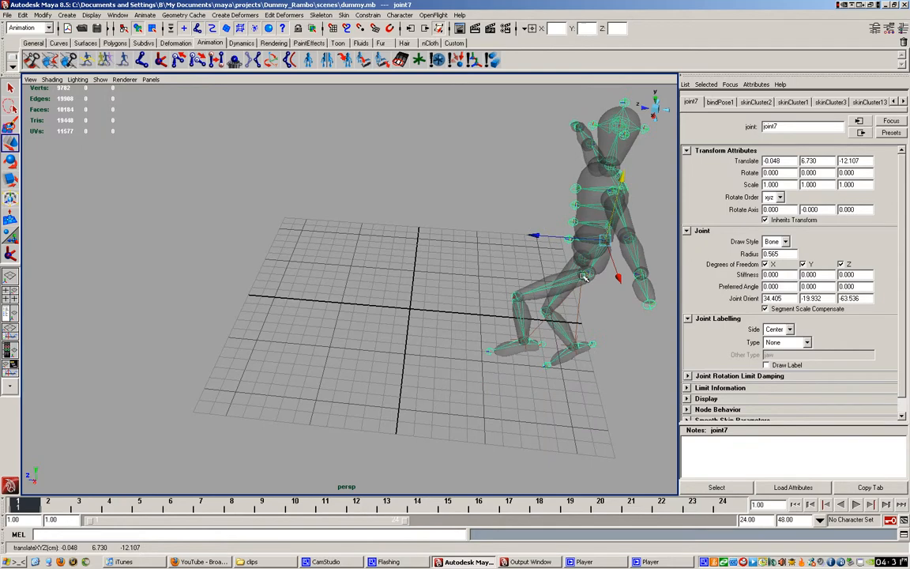
# Select the first leg's IK handle (ikHandle1) and move it forward to Z about -6.00
pyautogui.keyDown('alt'); pyautogui.moveTo(551, 312); pyautogui.dragTo(529, 338); pyautogui.keyUp('alt')
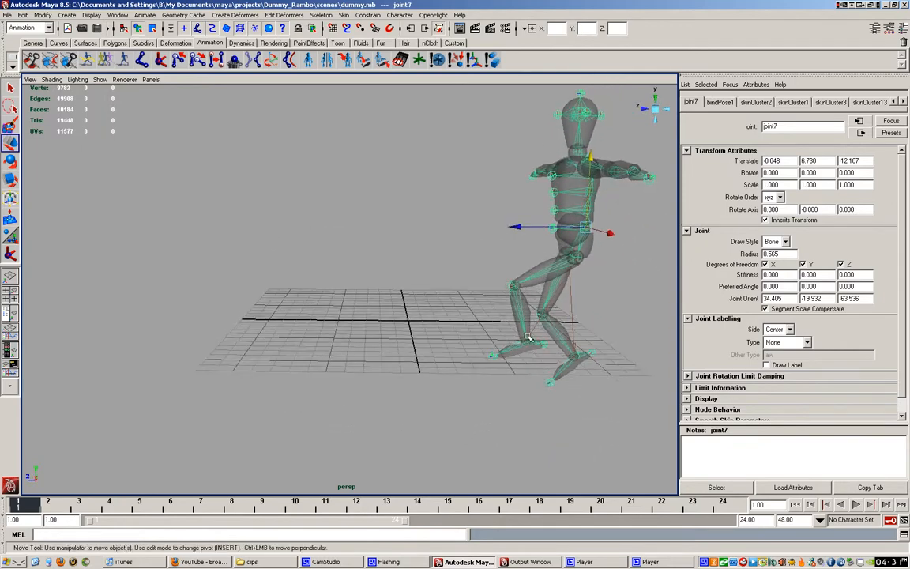
pyautogui.click(529, 341)
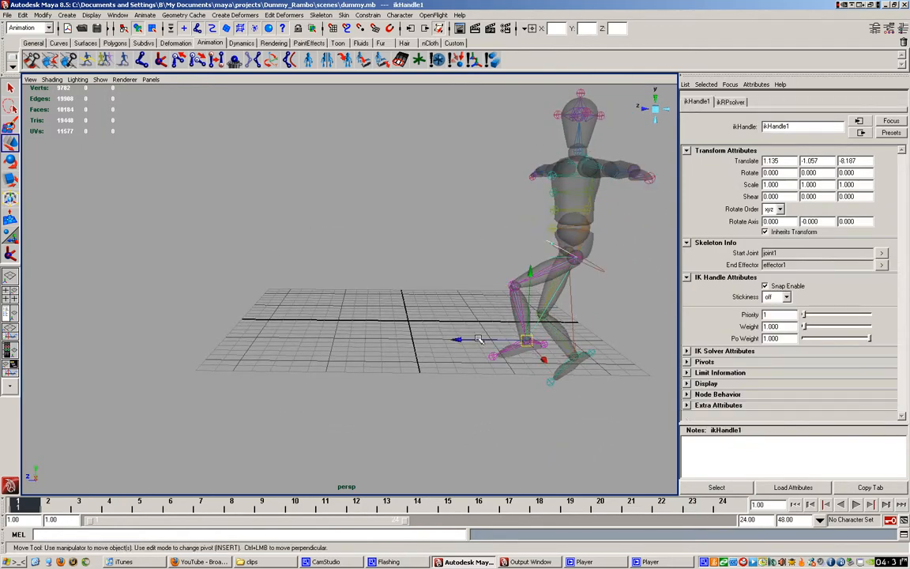
pyautogui.click(446, 340)
pyautogui.moveTo(446, 340); pyautogui.dragTo(425, 340)
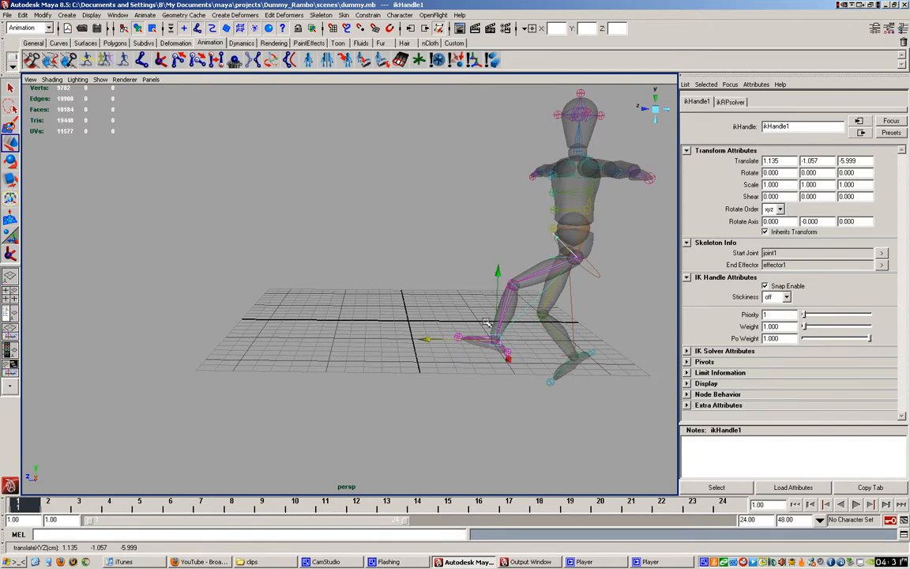
# Move the pelvis root joint forward to Z about -7.98 and the first leg's IK handle back to Z about -6.23
pyautogui.click(587, 227)
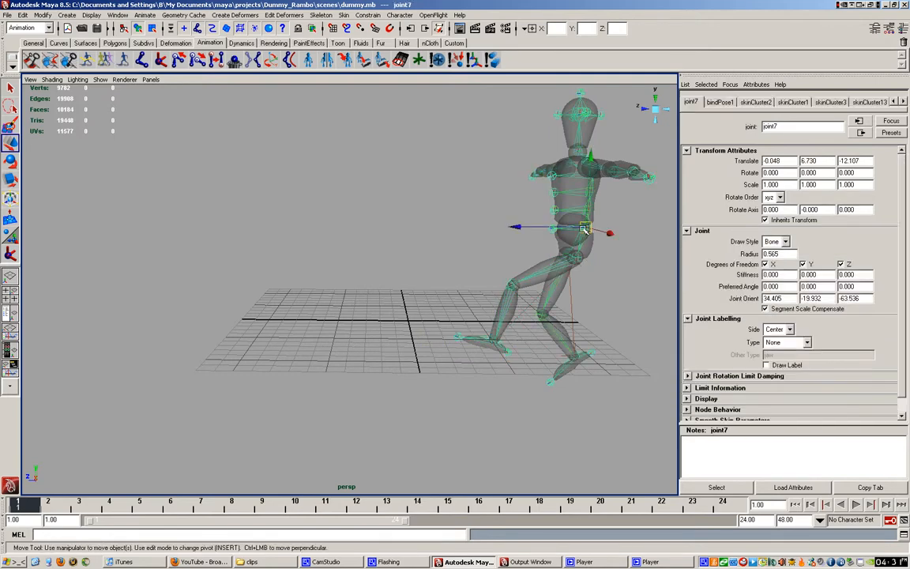
pyautogui.moveTo(518, 229); pyautogui.dragTo(461, 238)
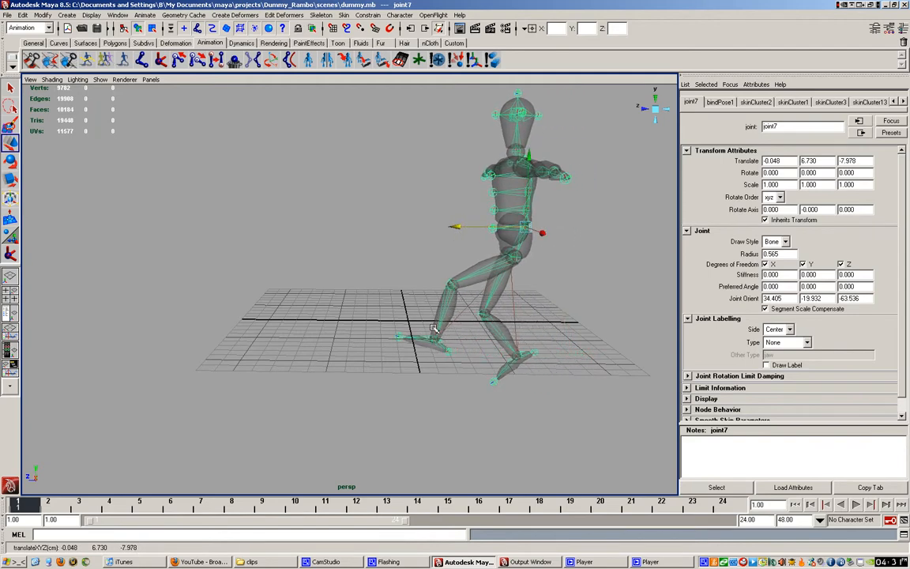
pyautogui.click(393, 301)
pyautogui.click(433, 337)
pyautogui.moveTo(369, 340); pyautogui.dragTo(432, 352)
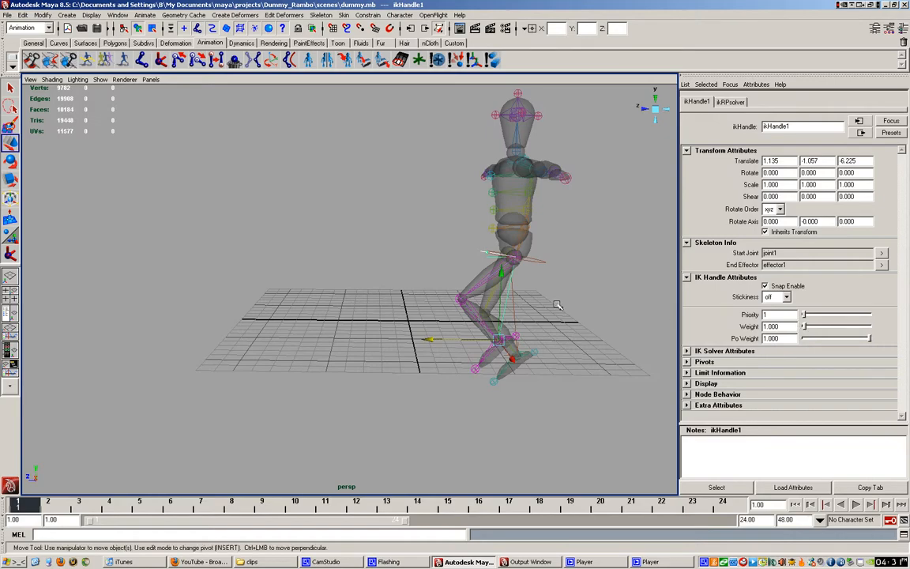
# Use the Joint tool to extend a new bone about 32.4 units long from the upper front chest joint (joint15) outward past the figure
pyautogui.scroll(3, 577, 274)
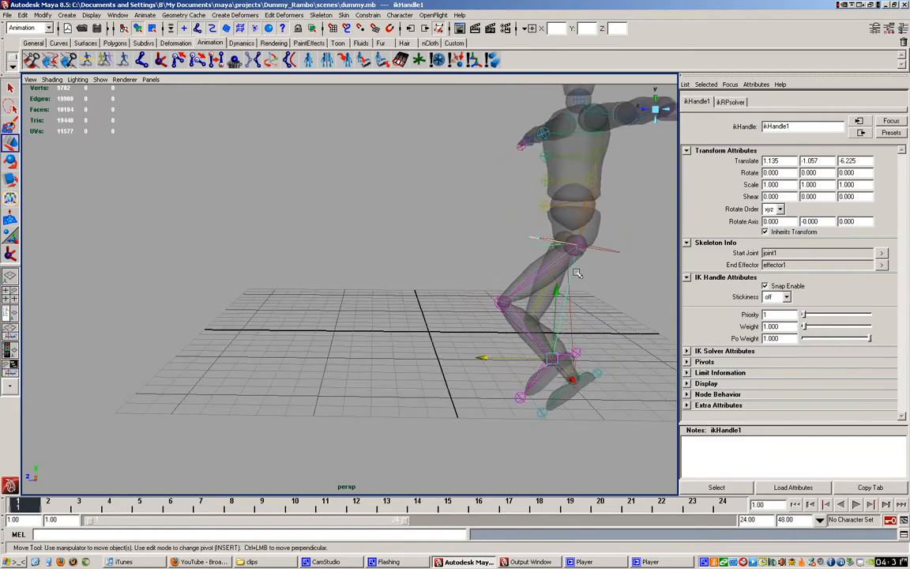
pyautogui.keyDown('alt'); pyautogui.moveTo(577, 274); pyautogui.dragTo(474, 362, button='middle'); pyautogui.keyUp('alt')
pyautogui.keyDown('alt'); pyautogui.moveTo(474, 362); pyautogui.dragTo(447, 235); pyautogui.keyUp('alt')
pyautogui.click(426, 213)
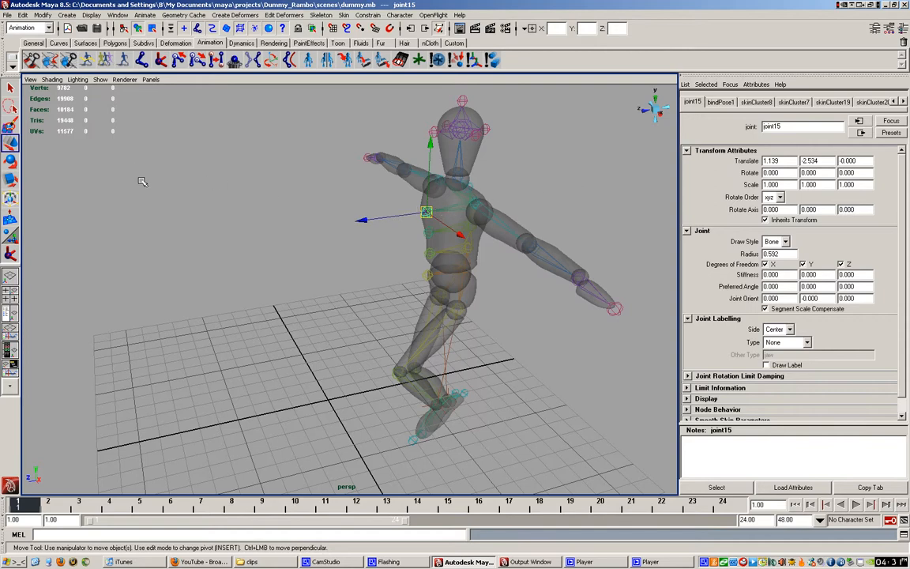
pyautogui.click(142, 61)
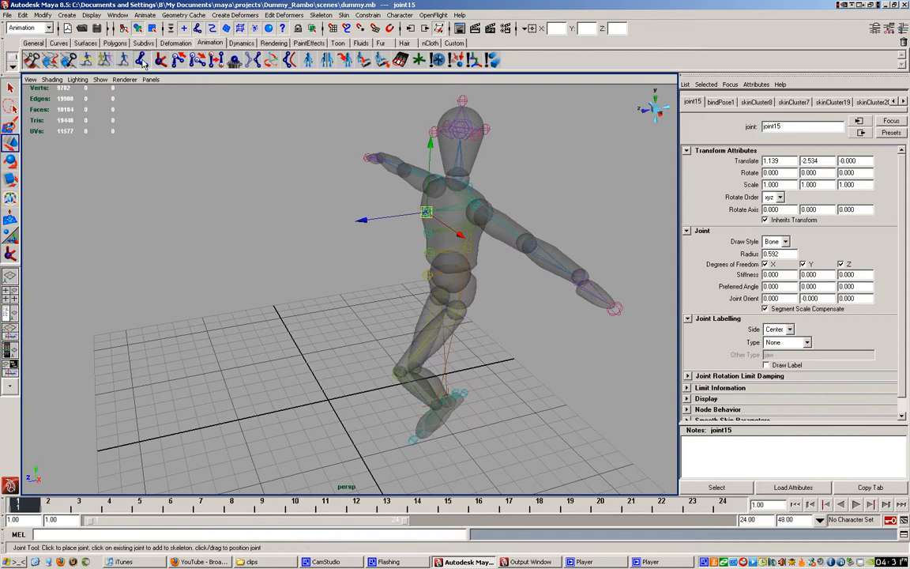
pyautogui.click(419, 210)
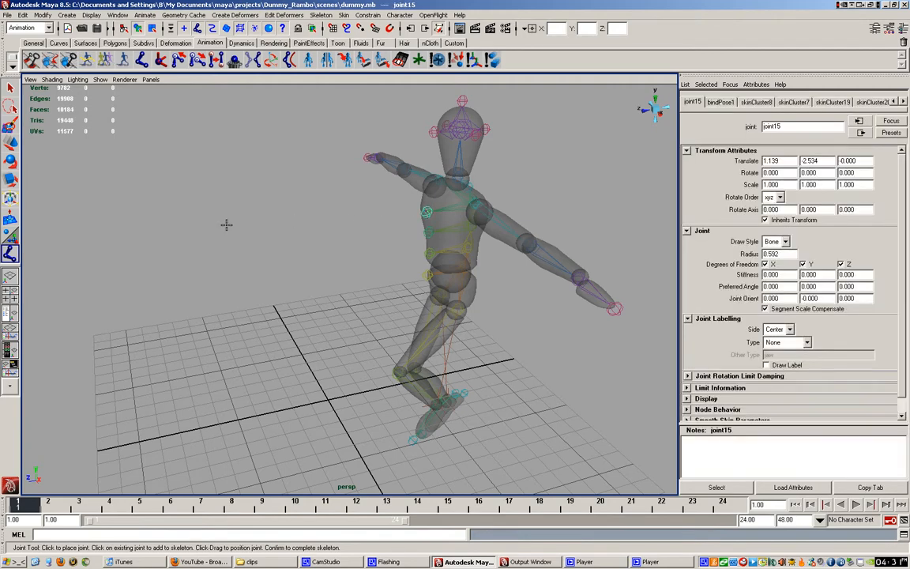
pyautogui.click(129, 246)
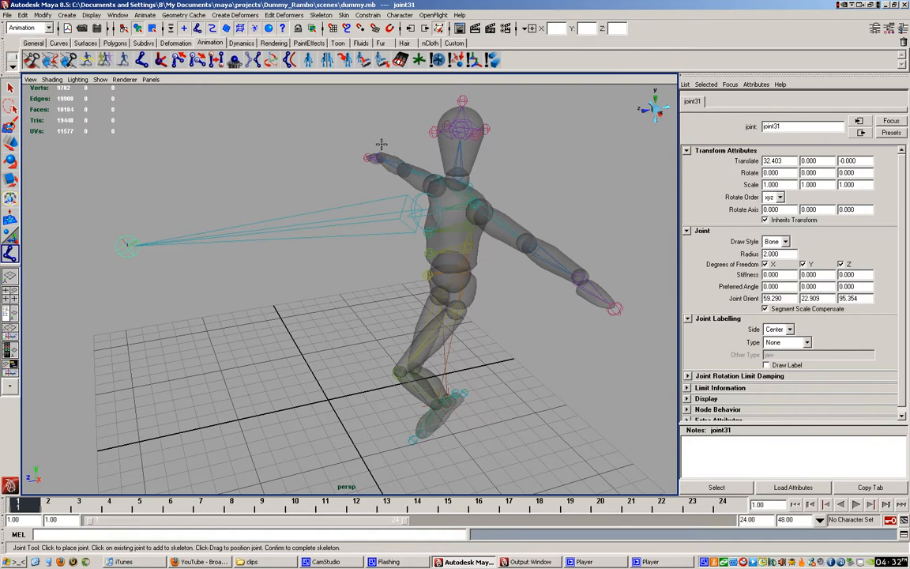
# Select the upper front chest joint (joint15) and reduce its radius to about the size of the neighbouring joints
pyautogui.press('w')
pyautogui.click(427, 209)
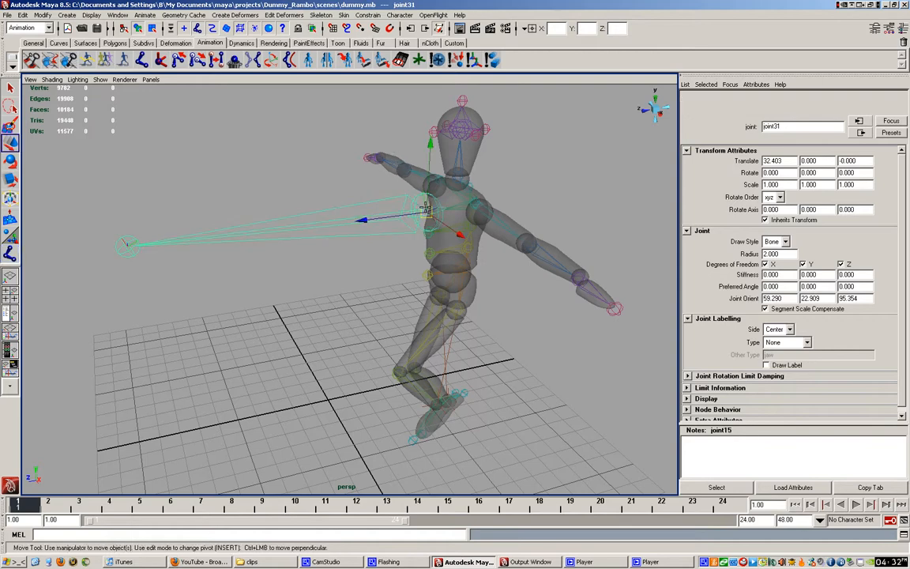
pyautogui.press('q')
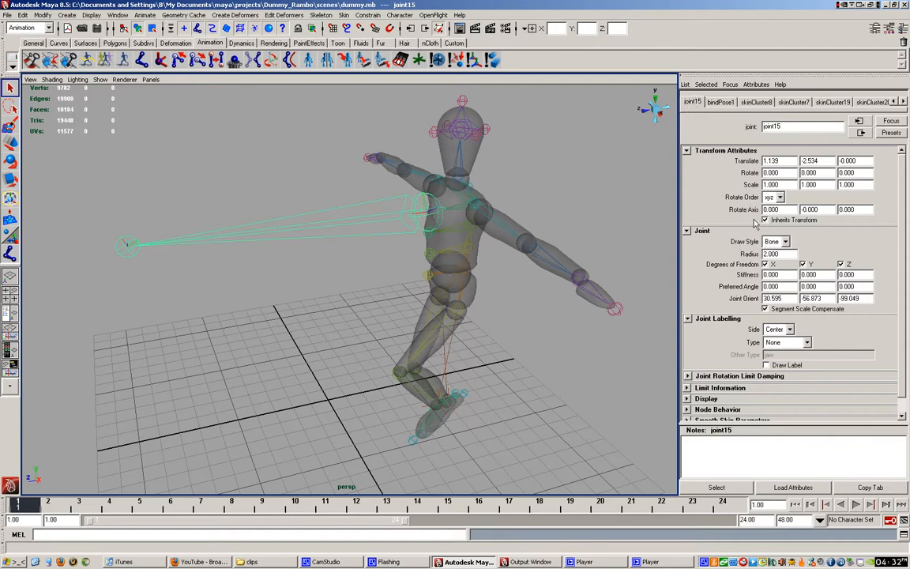
pyautogui.click(687, 231)
pyautogui.click(687, 232)
pyautogui.moveTo(775, 254); pyautogui.dragTo(745, 253)
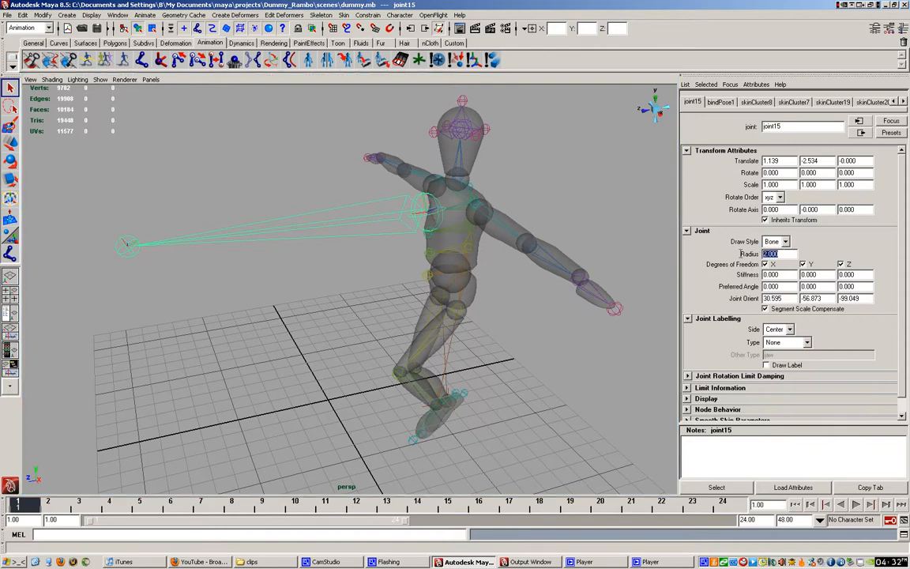
pyautogui.write('519')
pyautogui.press('Return')
# Select the wrist joint of the arm nearer the camera (joint18) and rotate it about Z to about 27.2 degrees, raising the hand
pyautogui.click(578, 284)
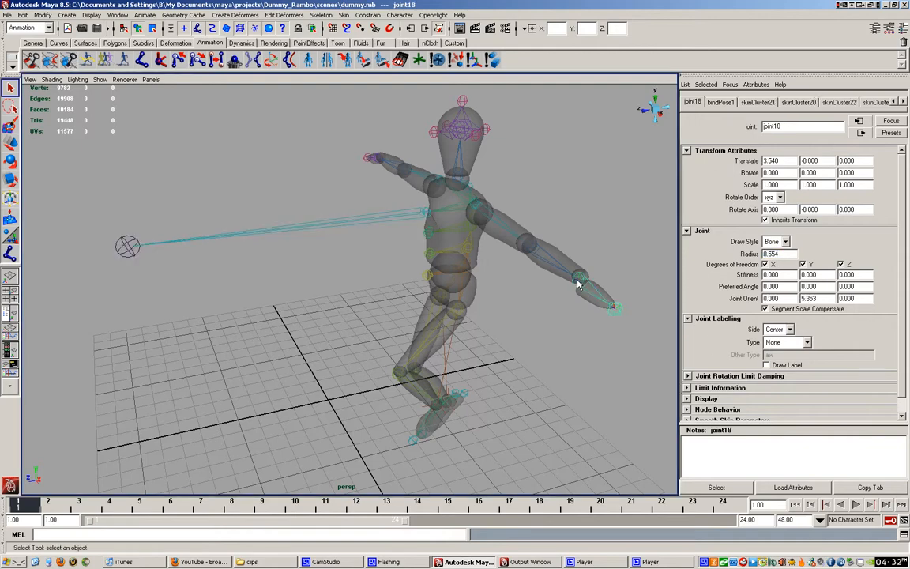
pyautogui.press('e')
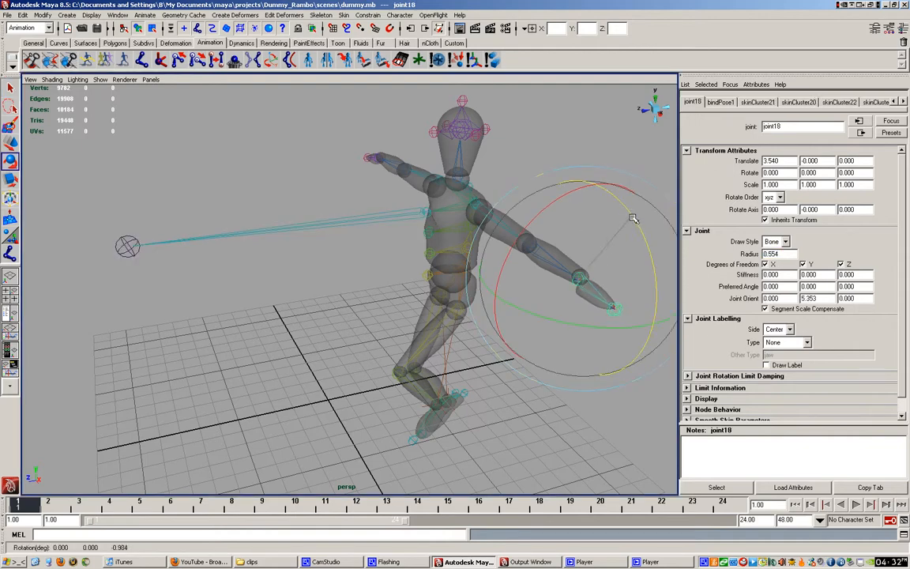
pyautogui.moveTo(633, 218); pyautogui.dragTo(609, 195)
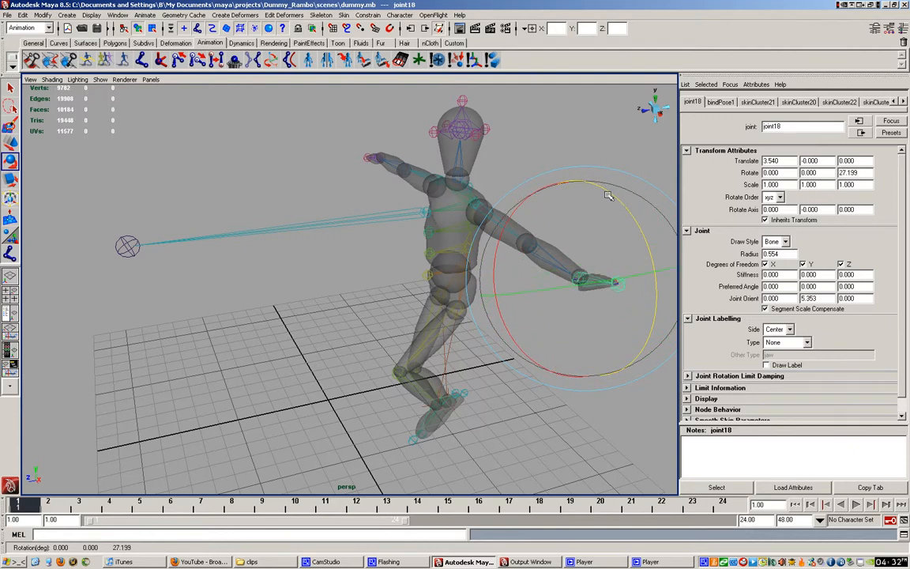